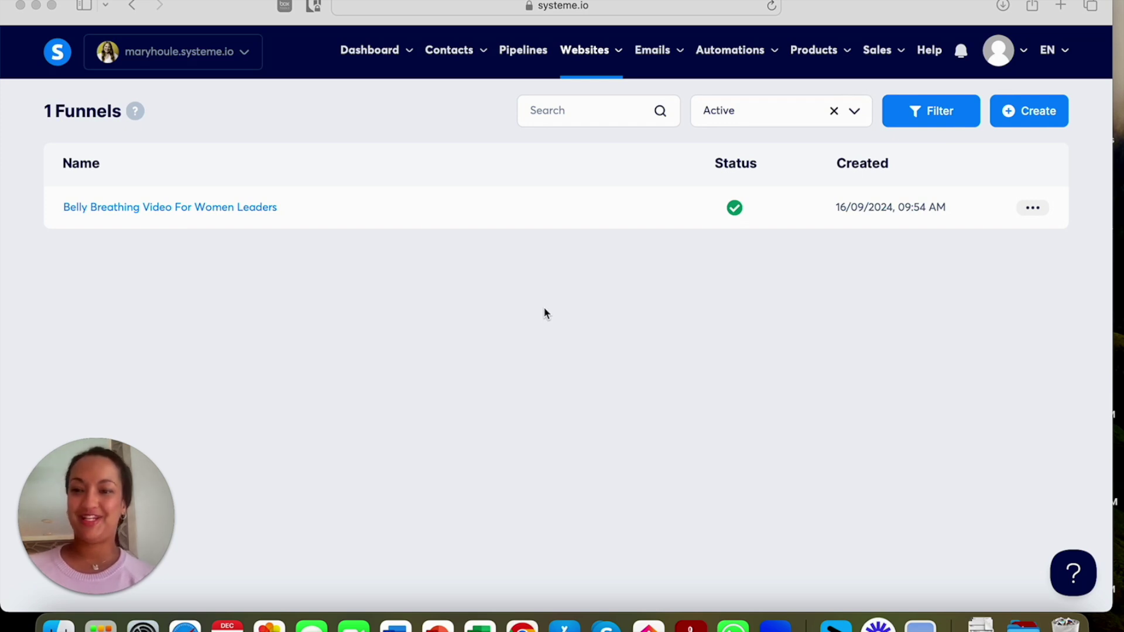
Step: Switch the browser to full screen and open the list of sales funnels
key(ctrl+super+f)
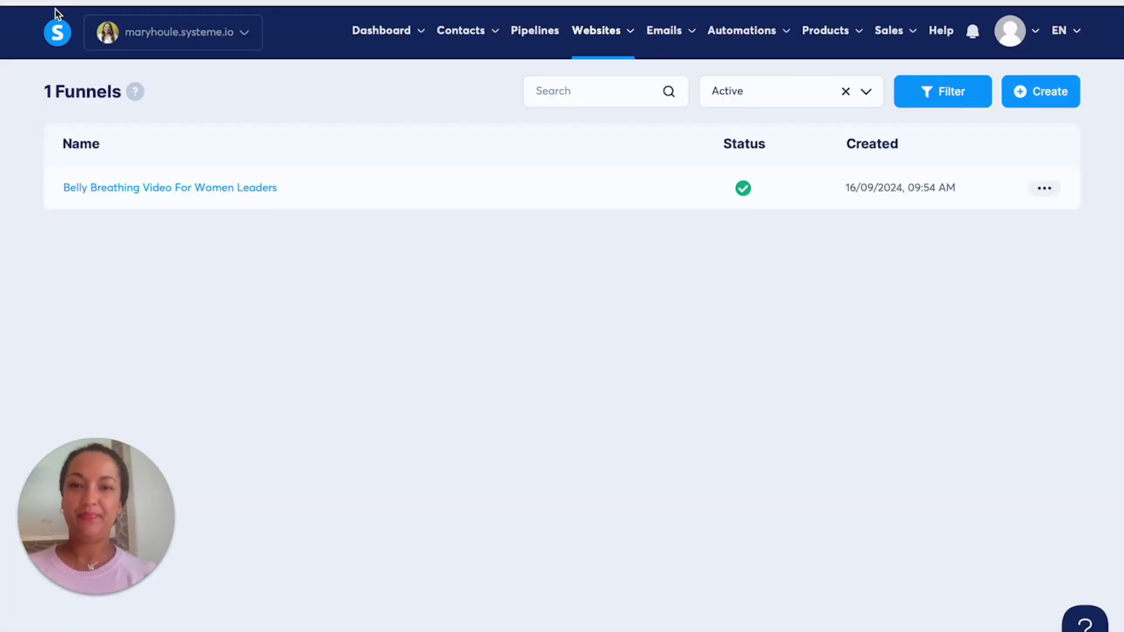
mouse_move(587, 32)
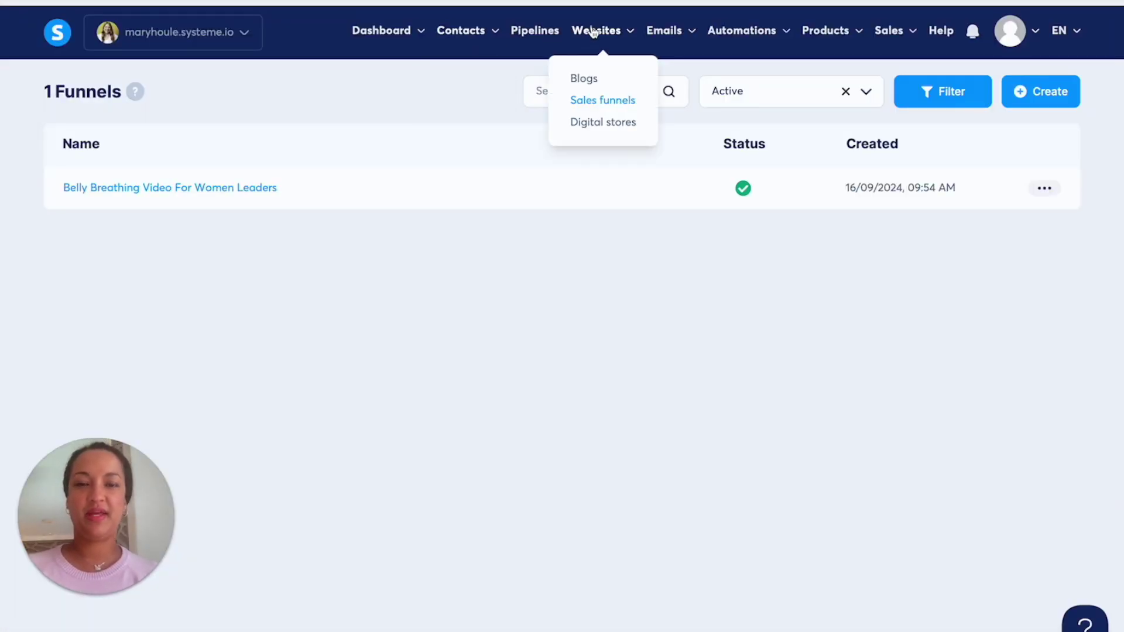
click(604, 104)
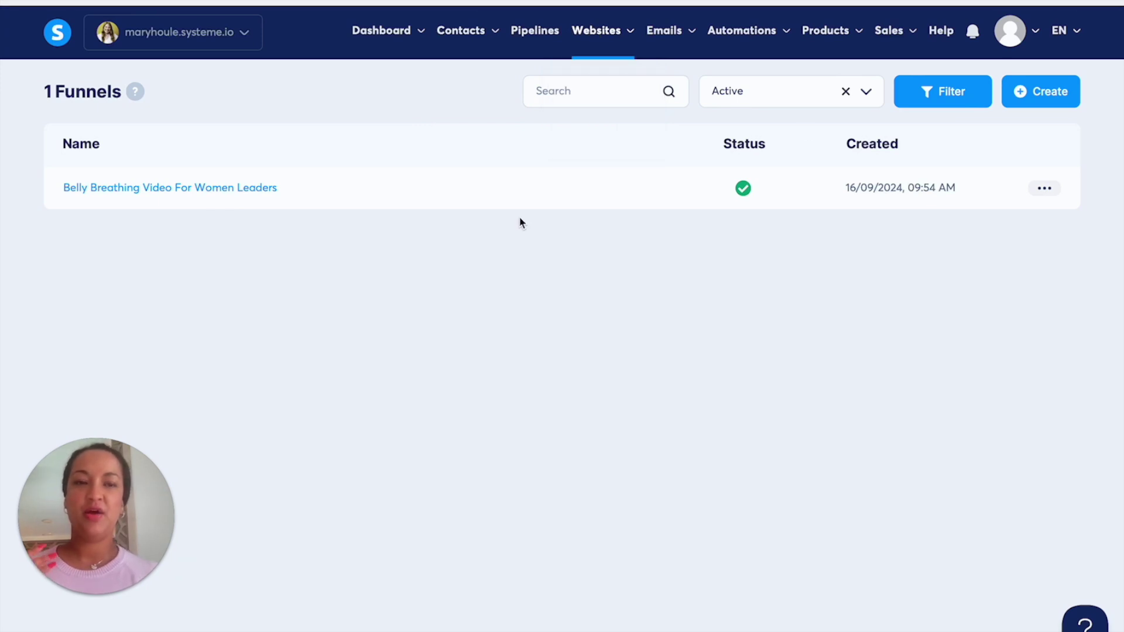
Step: Create a funnel named TEST with the goal Build an audience and the currency Canadian Dollar
click(1020, 96)
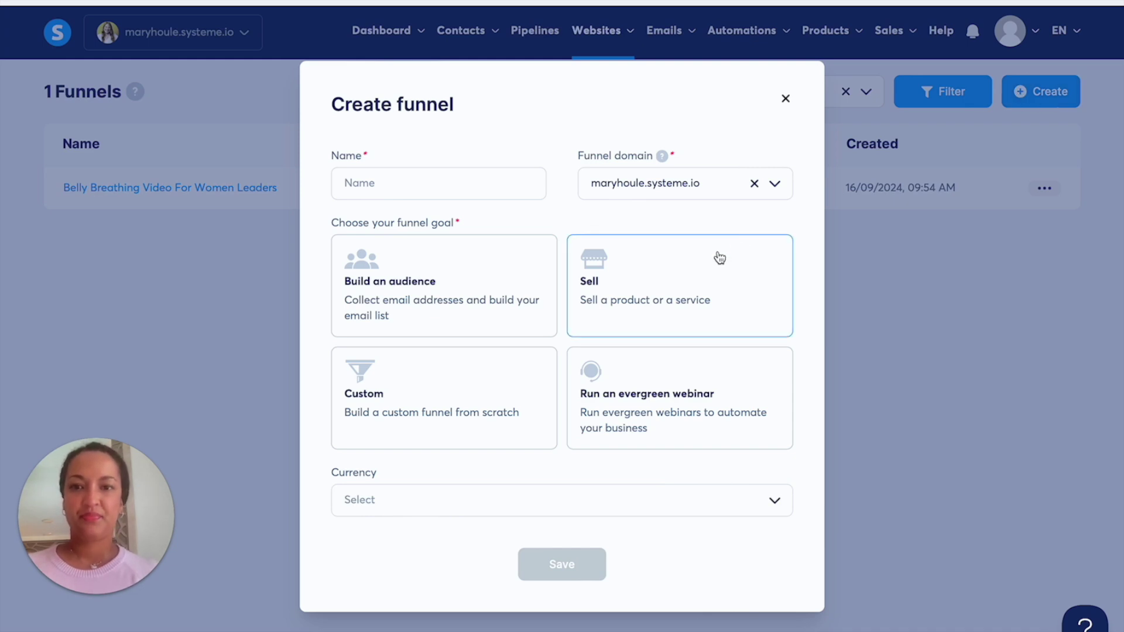
click(448, 283)
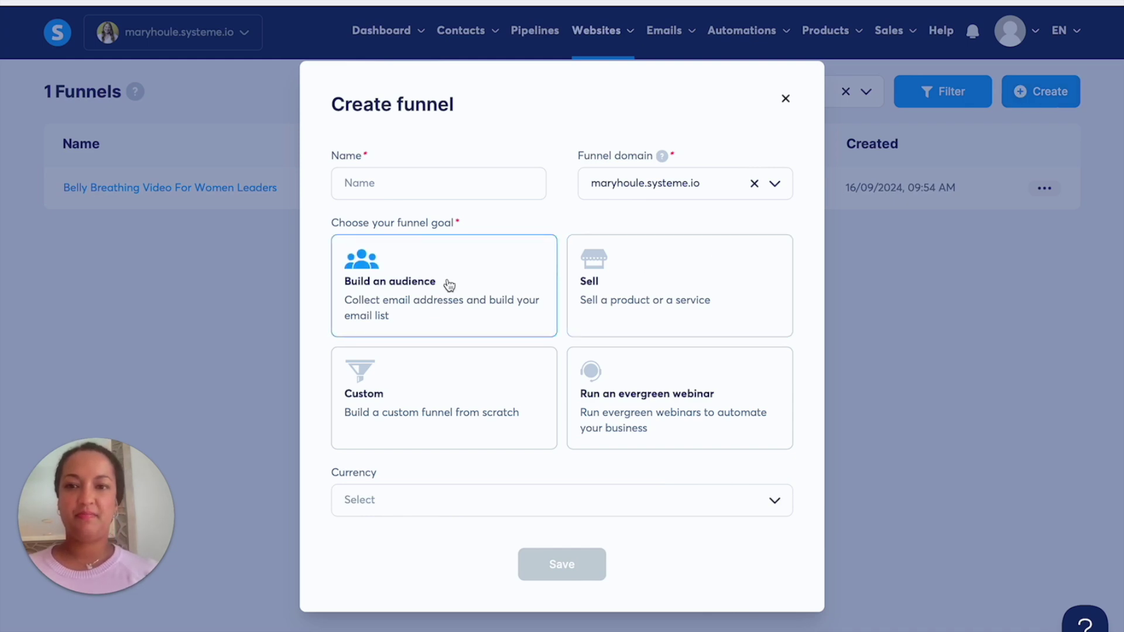
click(453, 189)
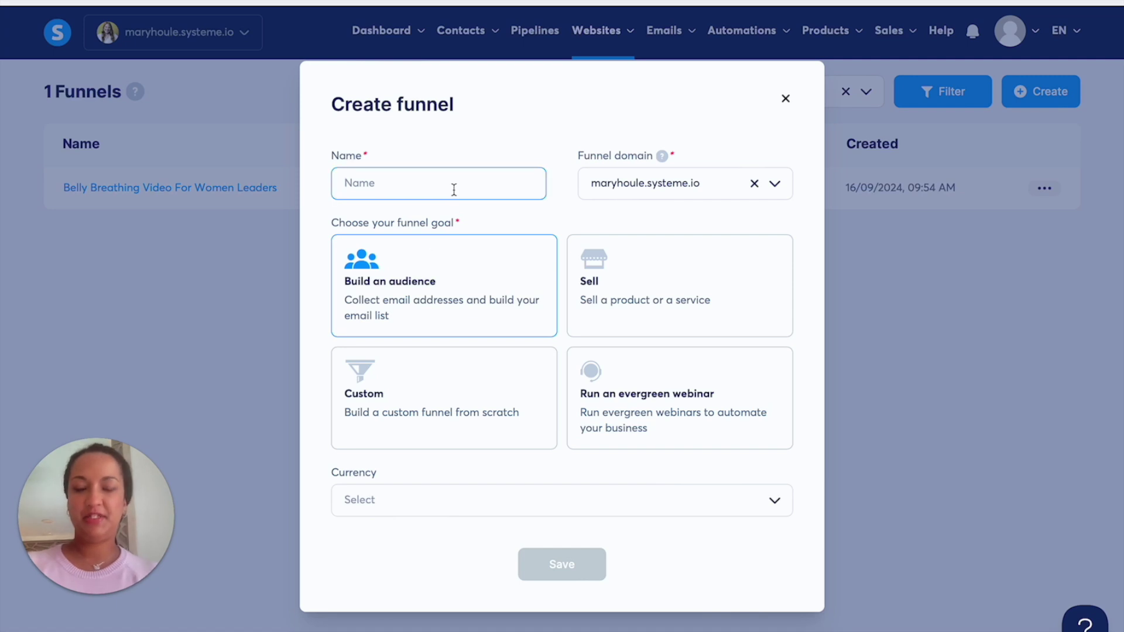
text(TEST)
click(443, 504)
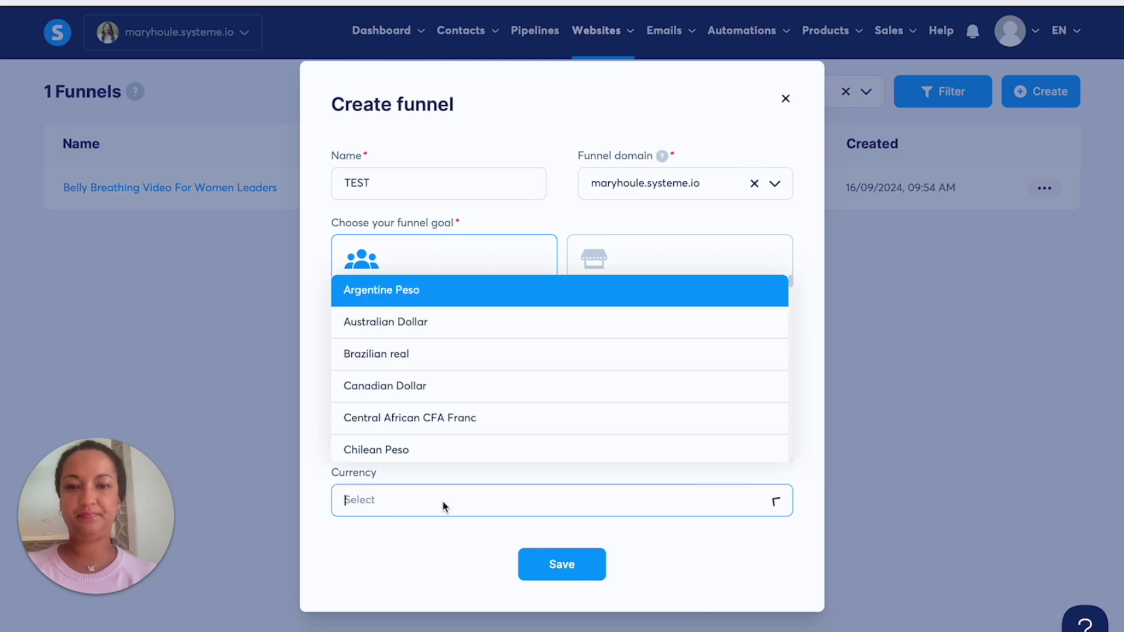
click(448, 390)
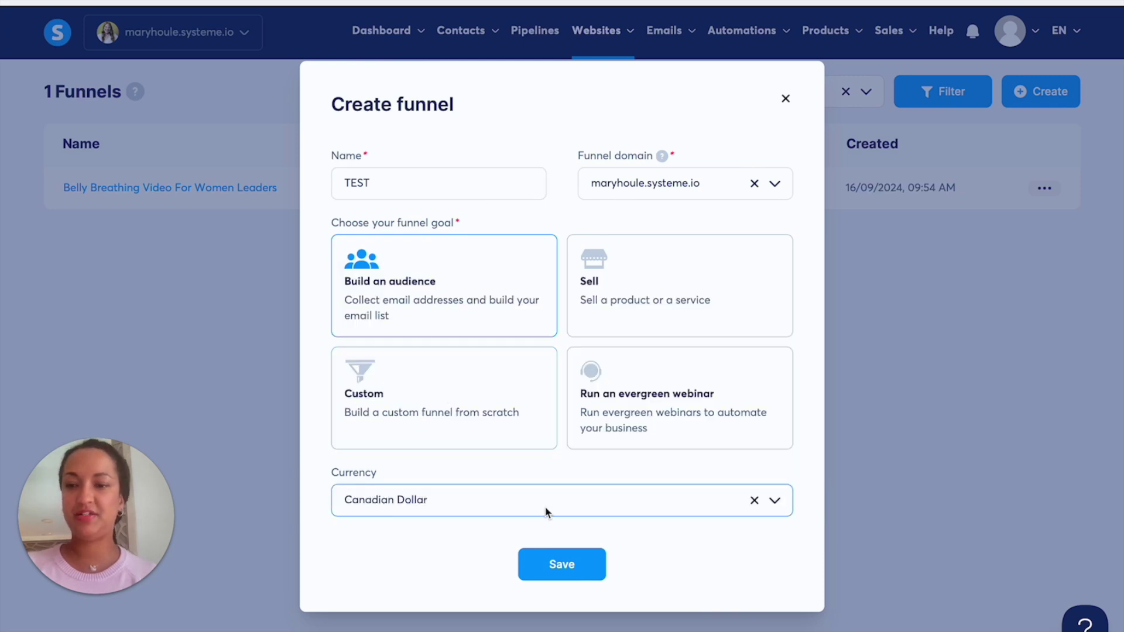
click(571, 569)
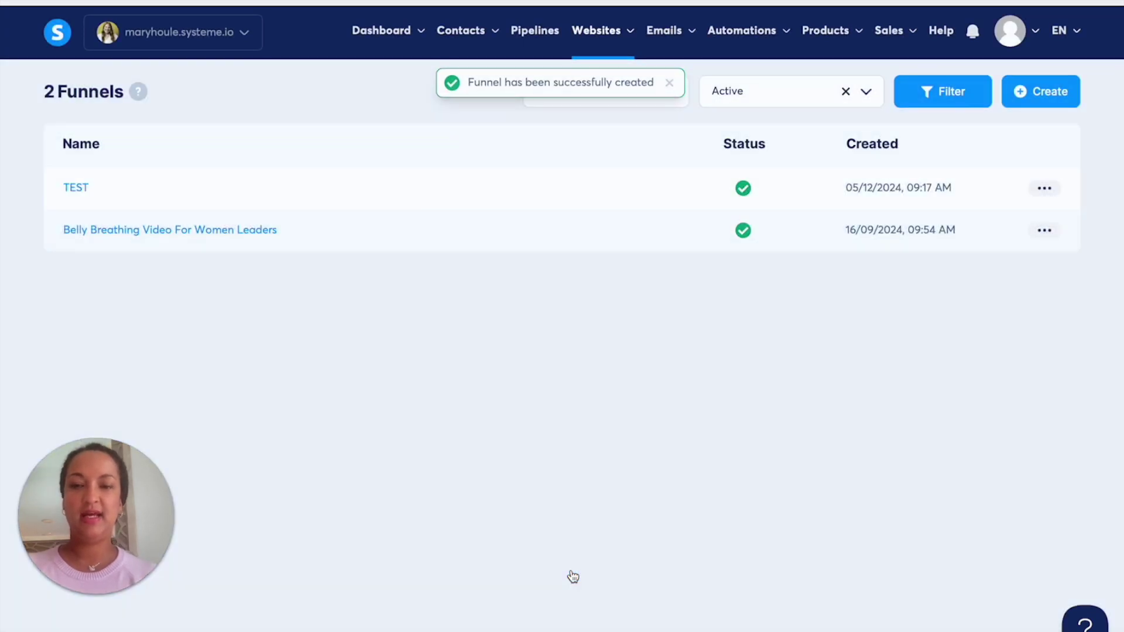
Step: Open the TEST funnel and browse the templates offered for its squeeze page
click(81, 188)
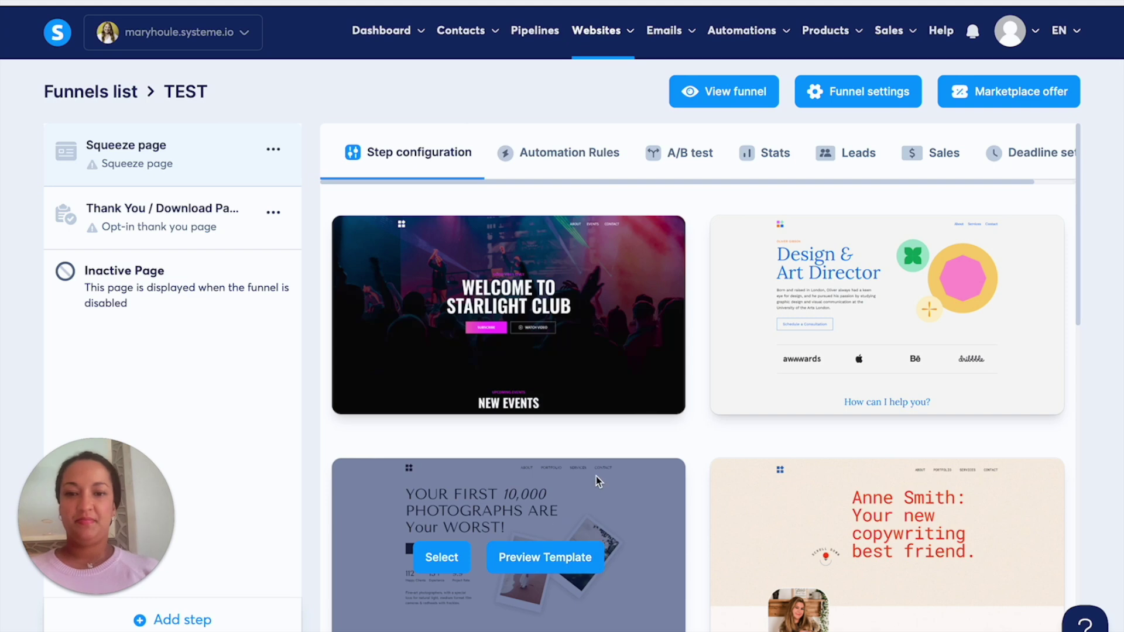
scroll(797, 351, down, 2)
scroll(796, 352, down, 10)
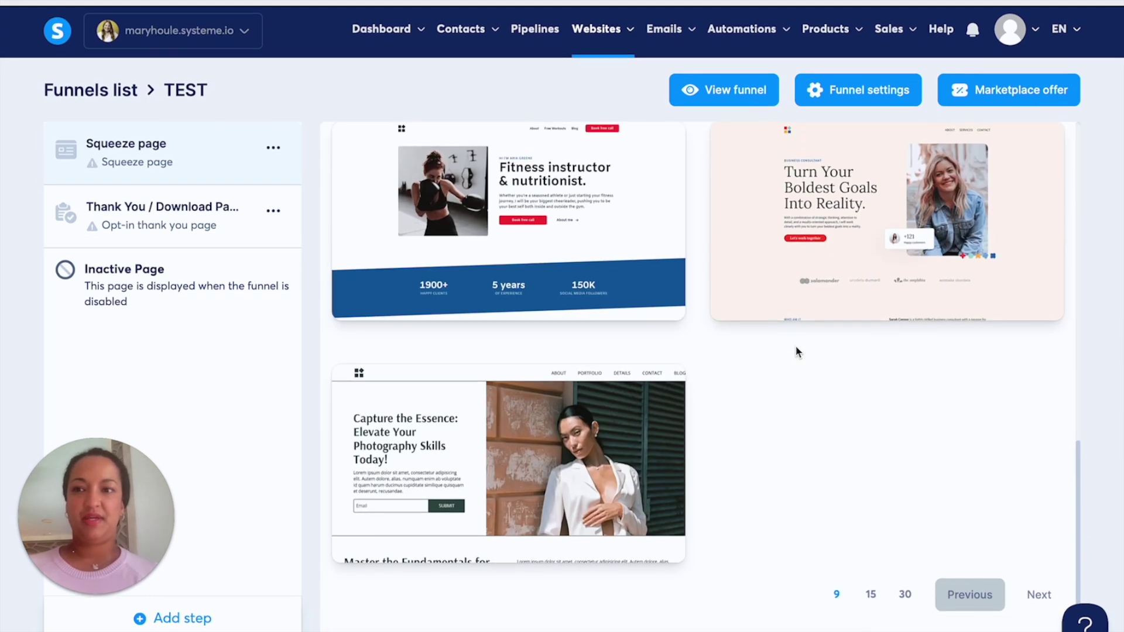
scroll(795, 351, up, 10)
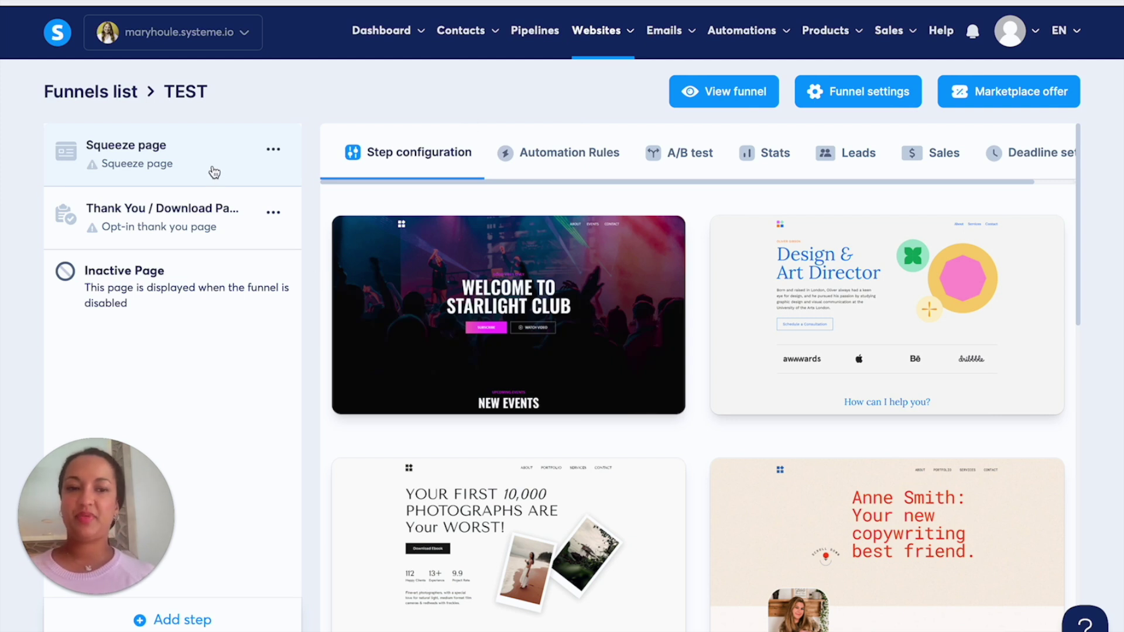
Step: Compare the templates offered for the Thank You / Download page with those for the squeeze page
mouse_move(201, 212)
mouse_down()
mouse_move(155, 180)
mouse_move(189, 217)
mouse_up()
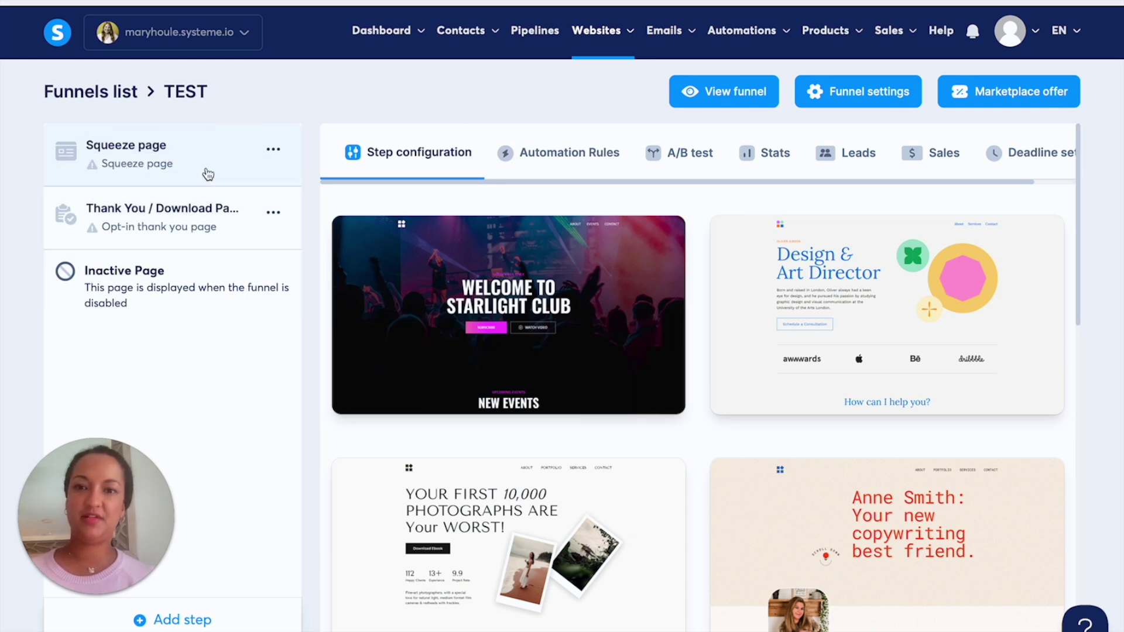
click(193, 230)
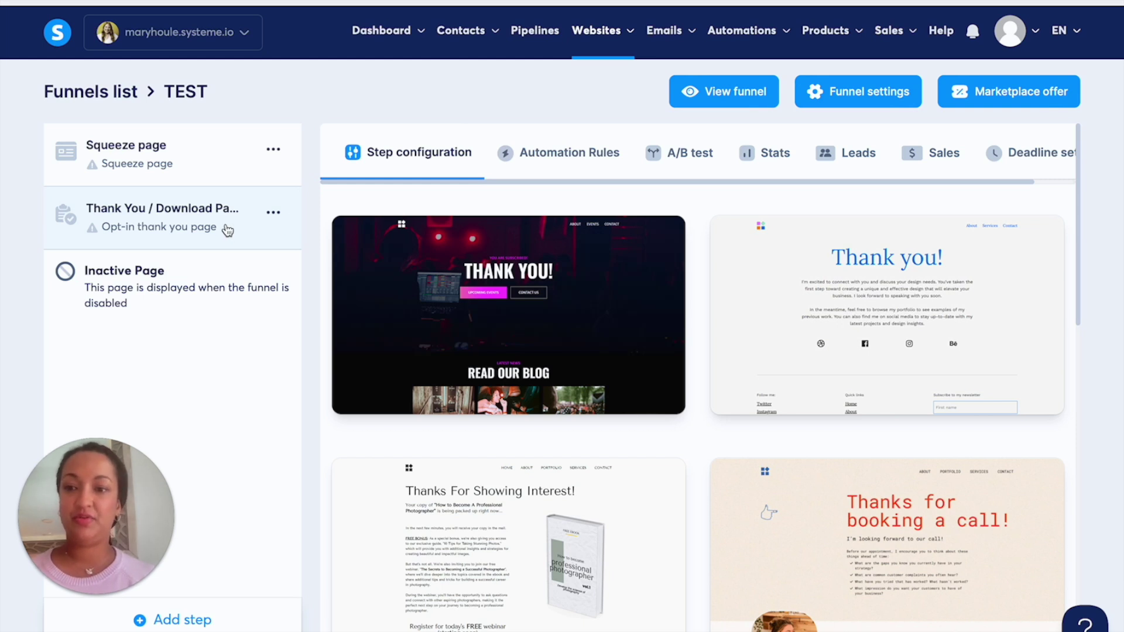
click(186, 178)
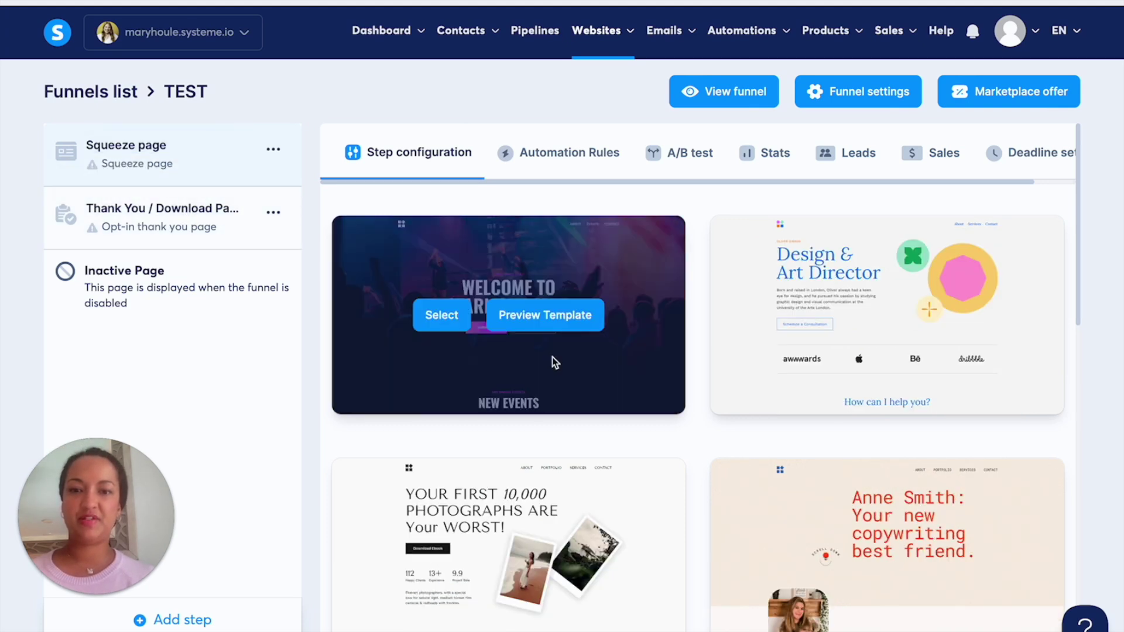
scroll(550, 468, down, 8)
scroll(512, 497, down, 7)
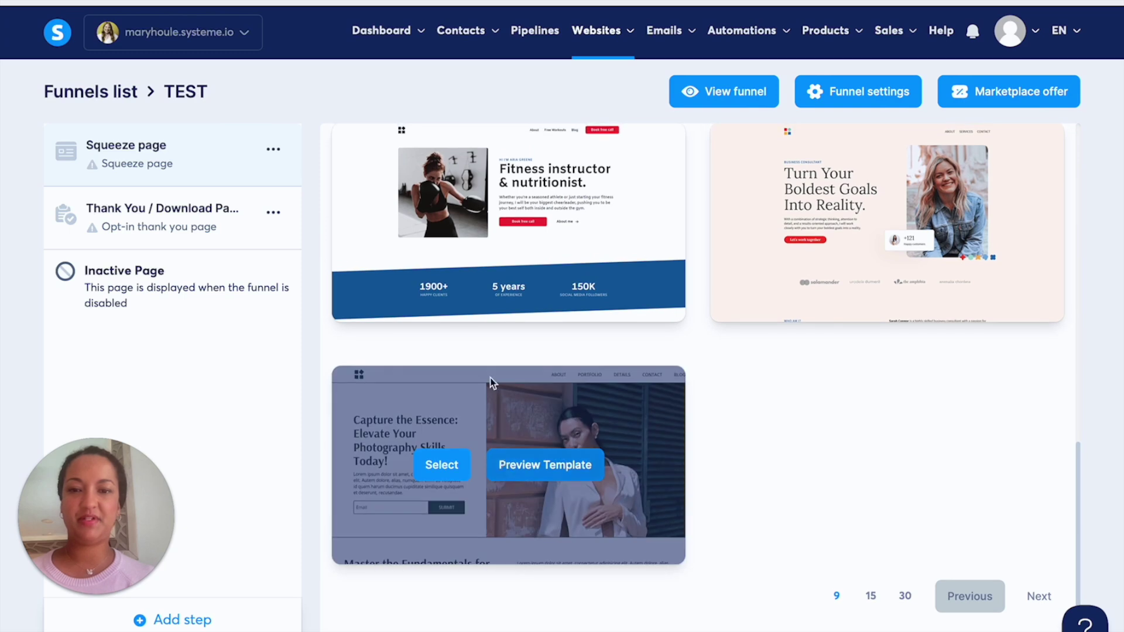
click(210, 219)
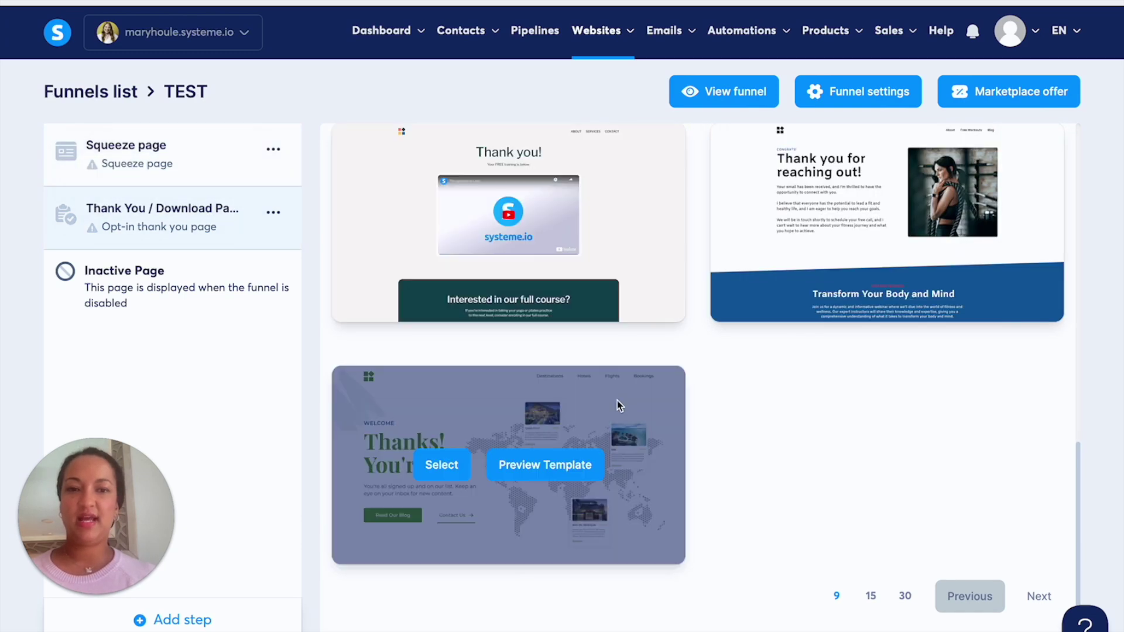
click(220, 171)
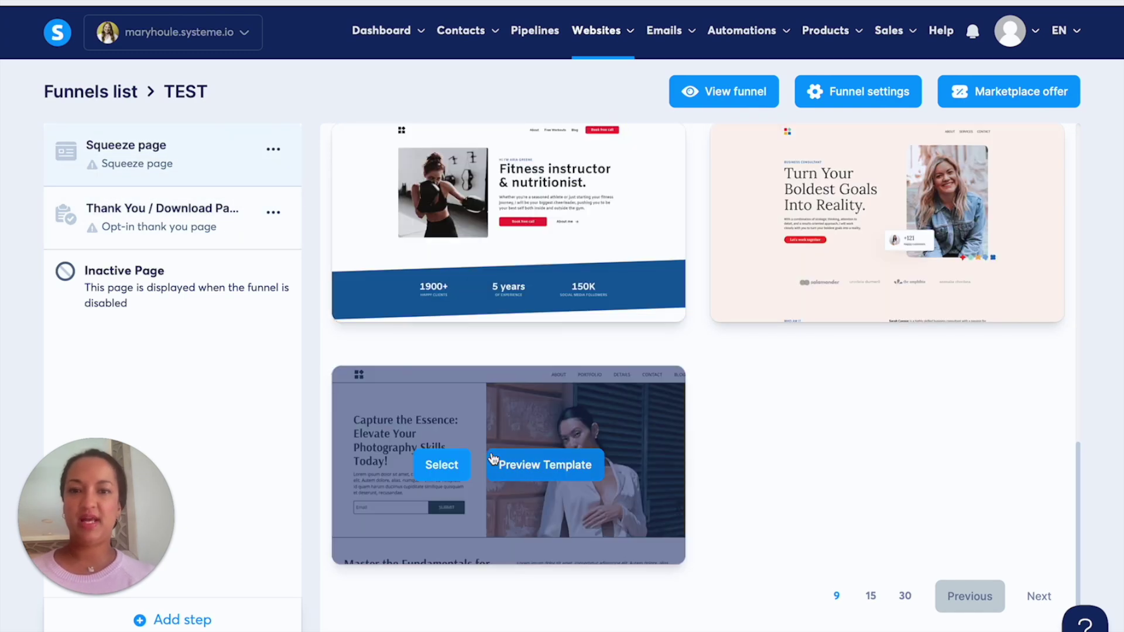
Step: Preview the squeeze page template "Your First 10,000 Photographs Are Your Worst!" and examine its full layout
scroll(492, 456, up, 8)
scroll(492, 453, up, 3)
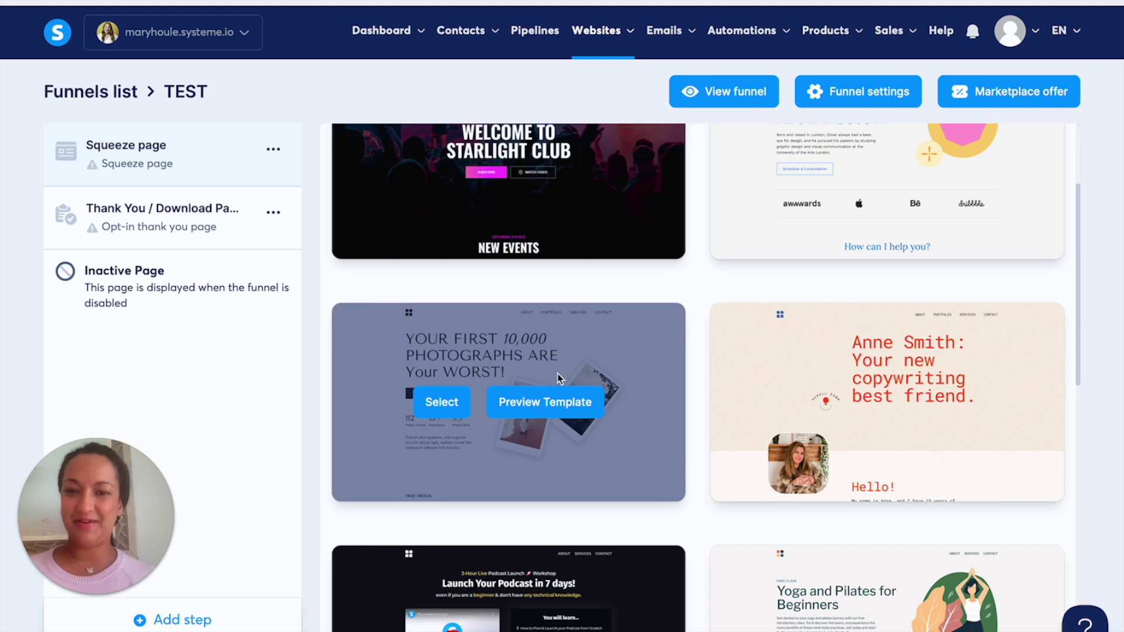
click(541, 406)
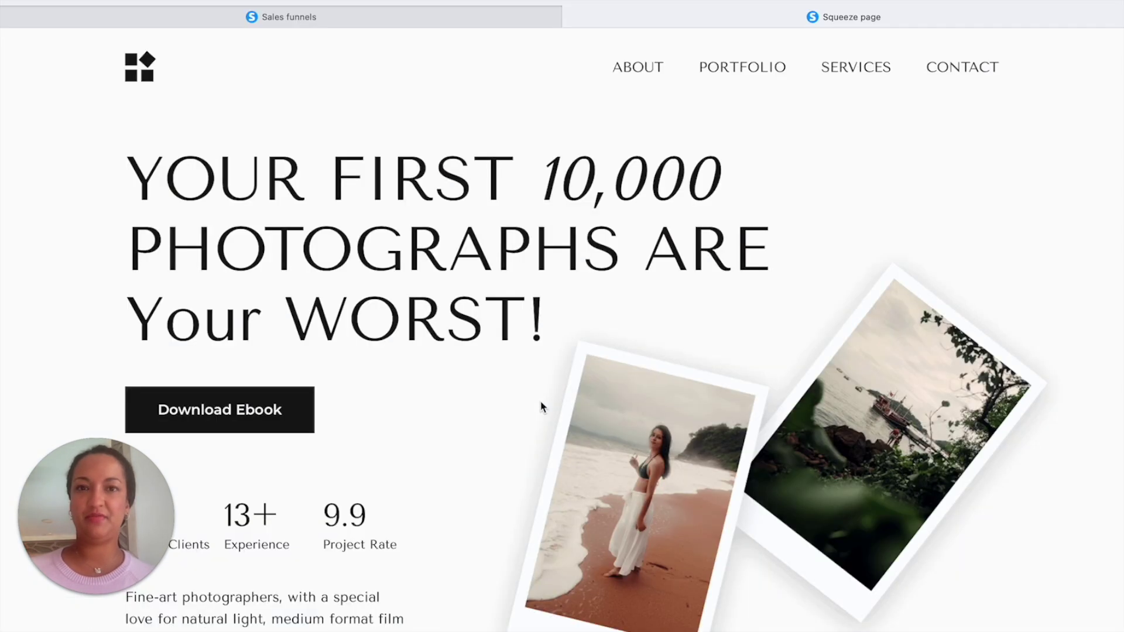
scroll(542, 406, down, 15)
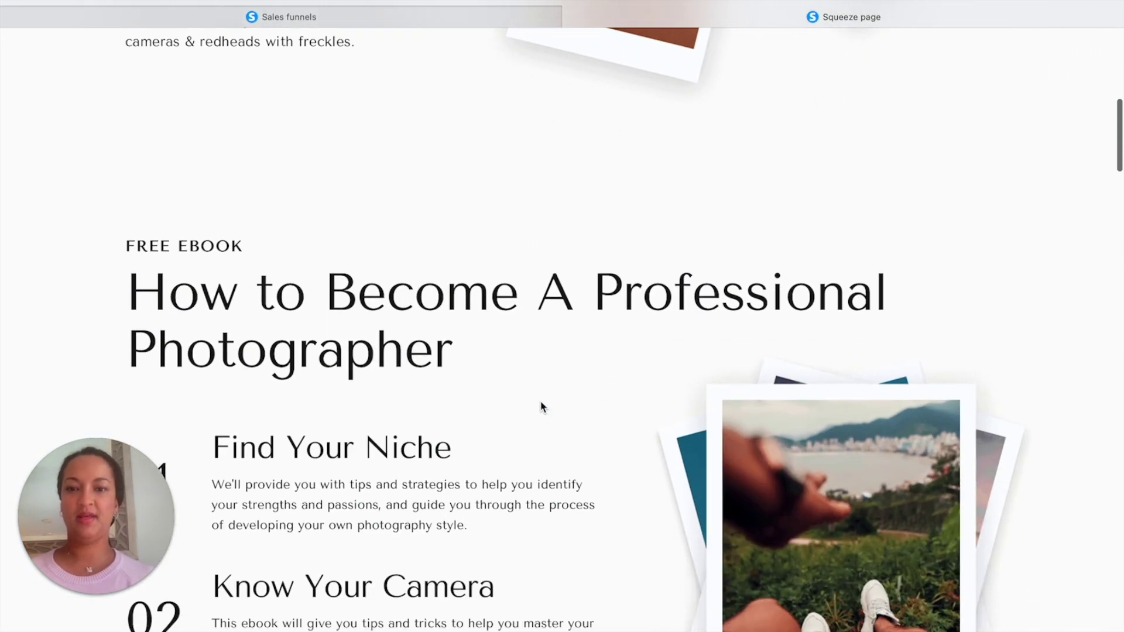
scroll(541, 406, down, 15)
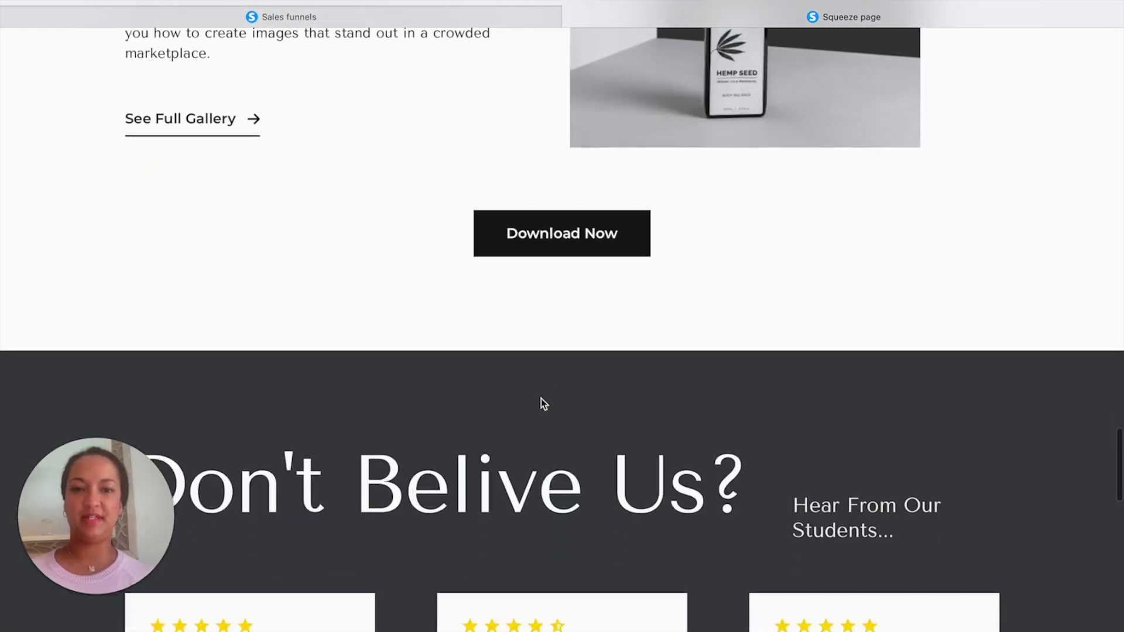
scroll(542, 404, down, 15)
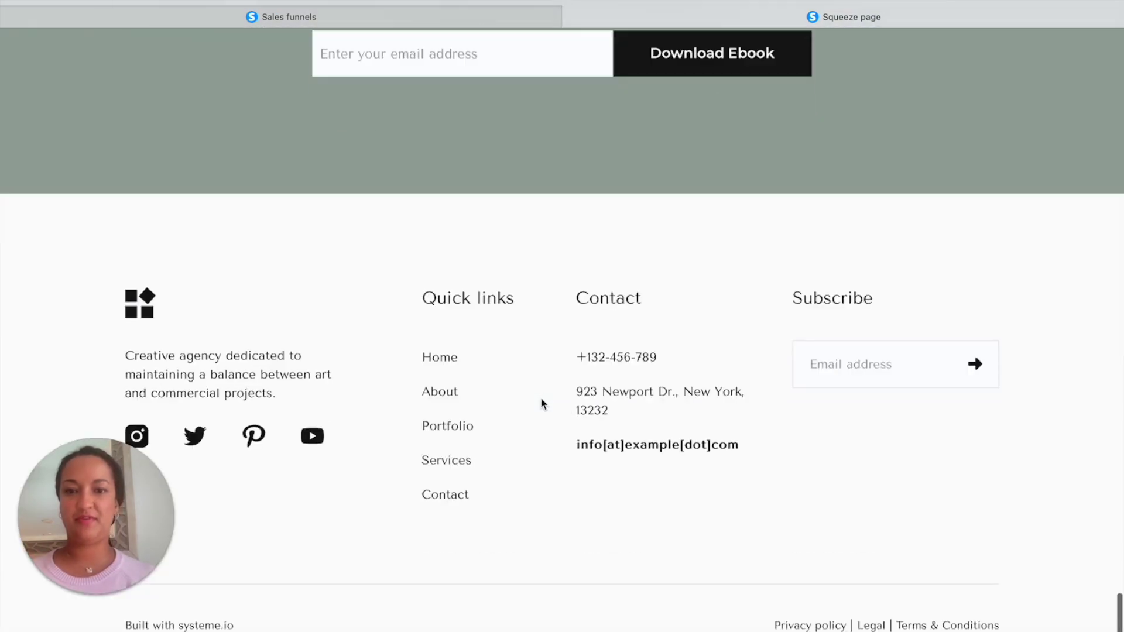
scroll(542, 403, up, 20)
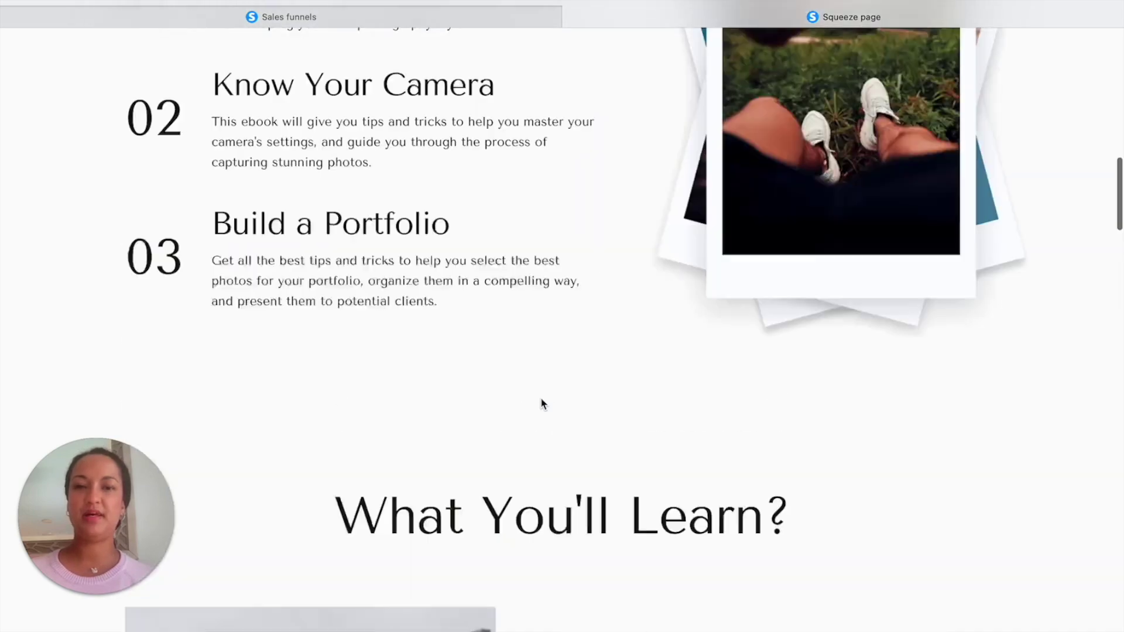
scroll(543, 403, up, 10)
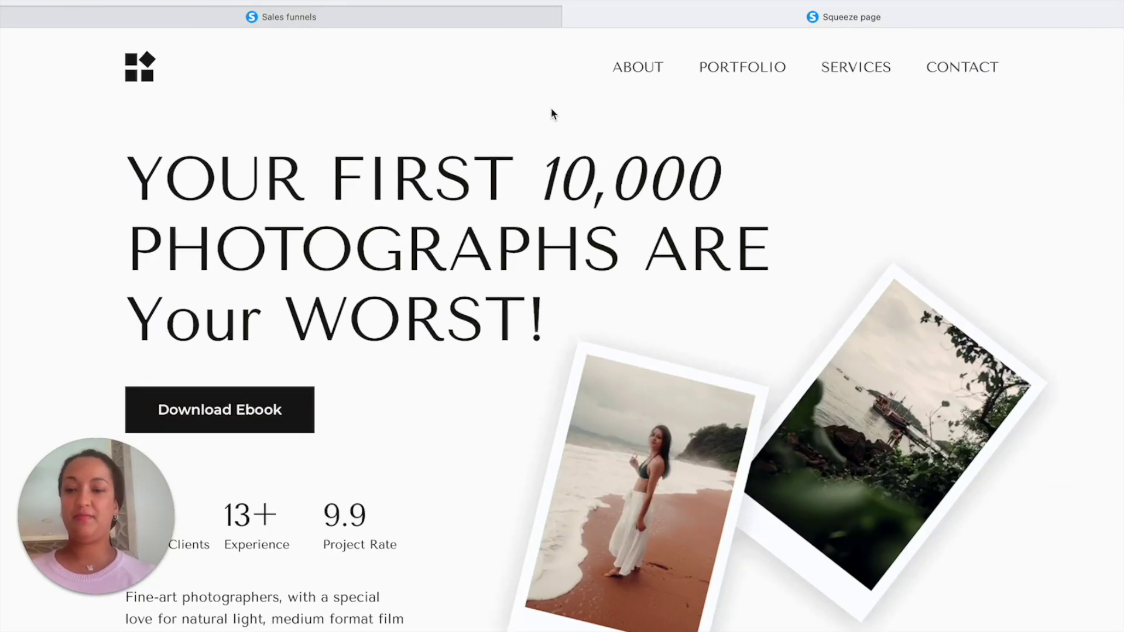
Step: Apply the "Your First 10,000 Photographs Are Your Worst!" template to the squeeze page and open the page for editing
click(456, 22)
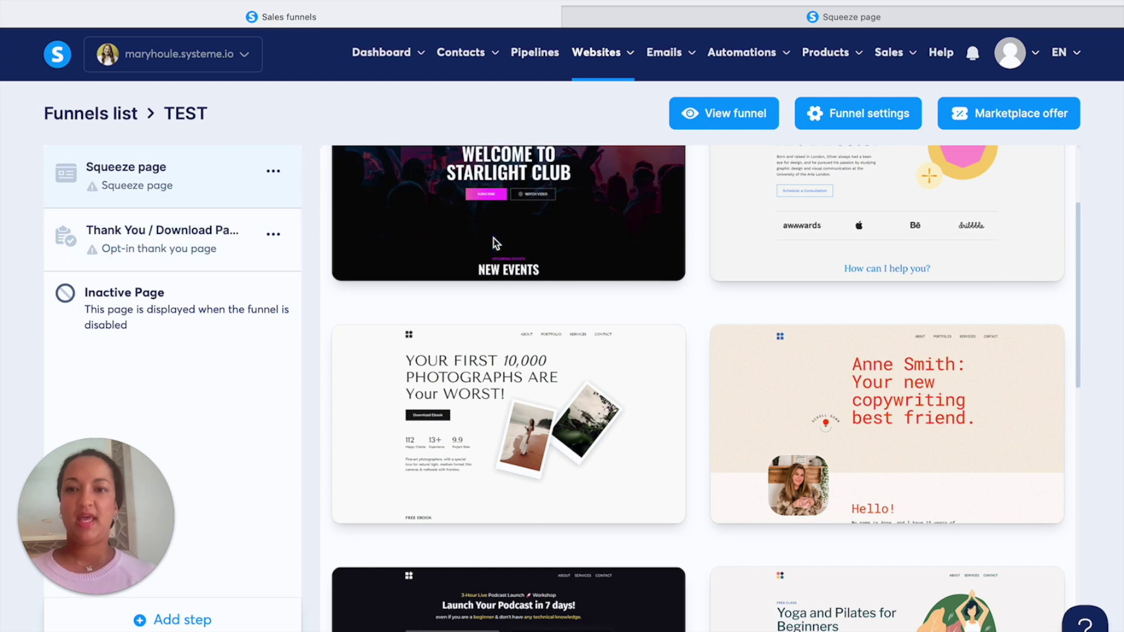
mouse_move(463, 434)
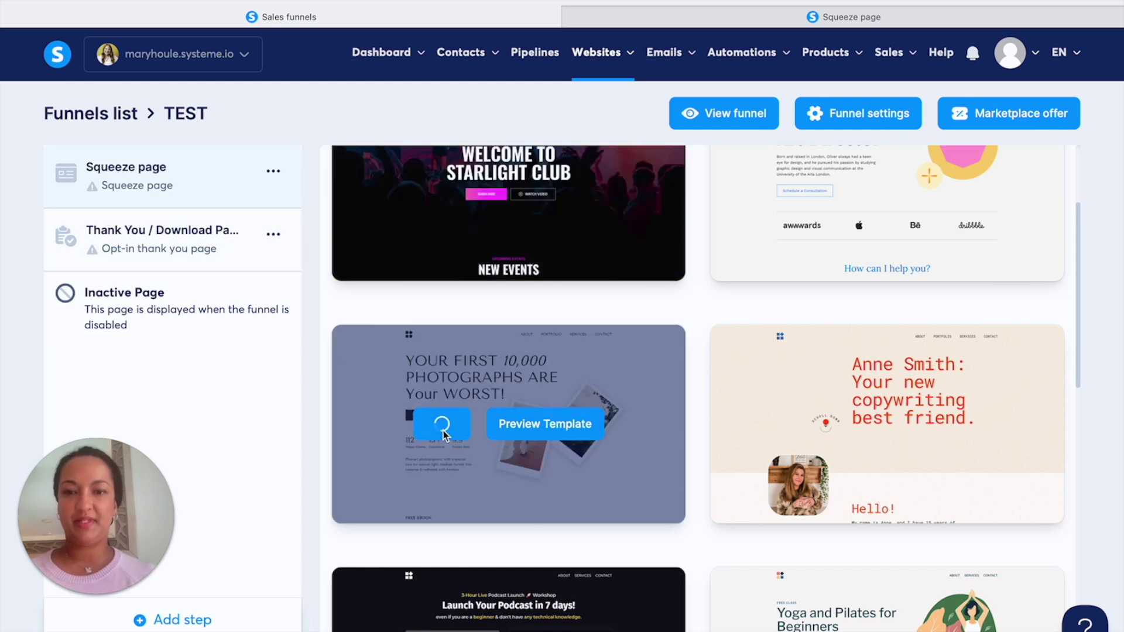
click(440, 425)
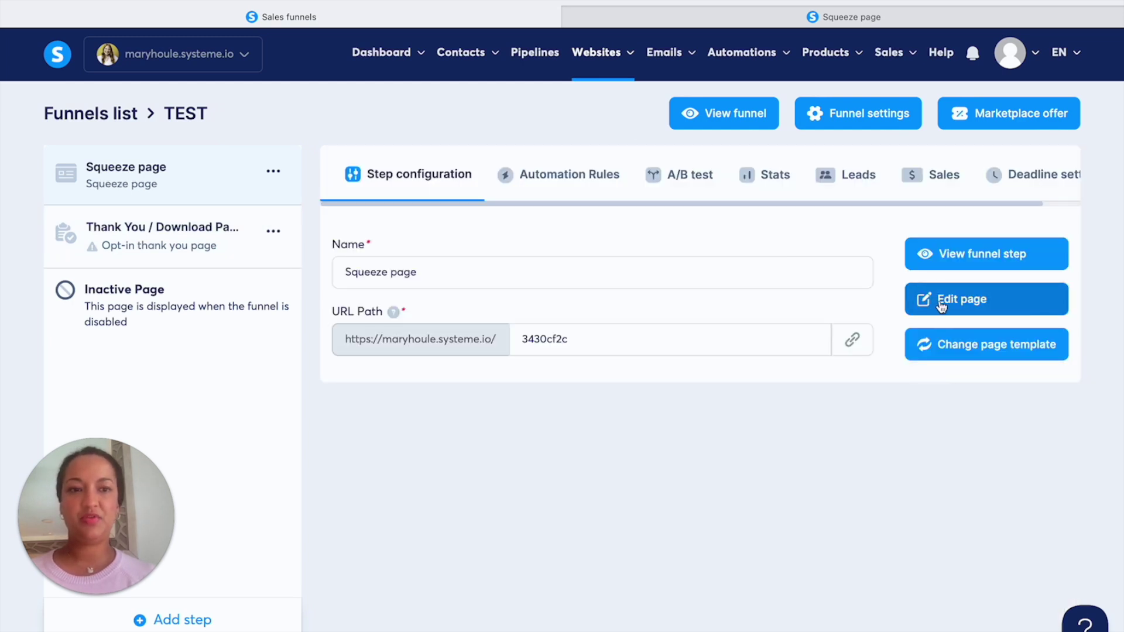
click(953, 300)
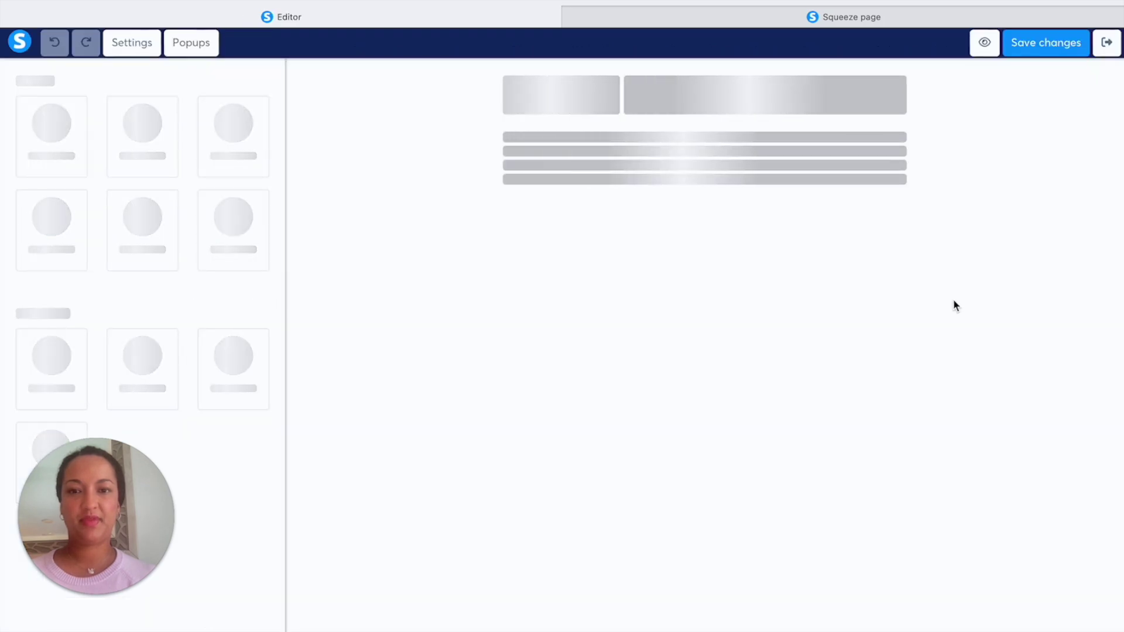
Step: Select the hero image with the two tilted photographs and open its settings
scroll(953, 300, down, 10)
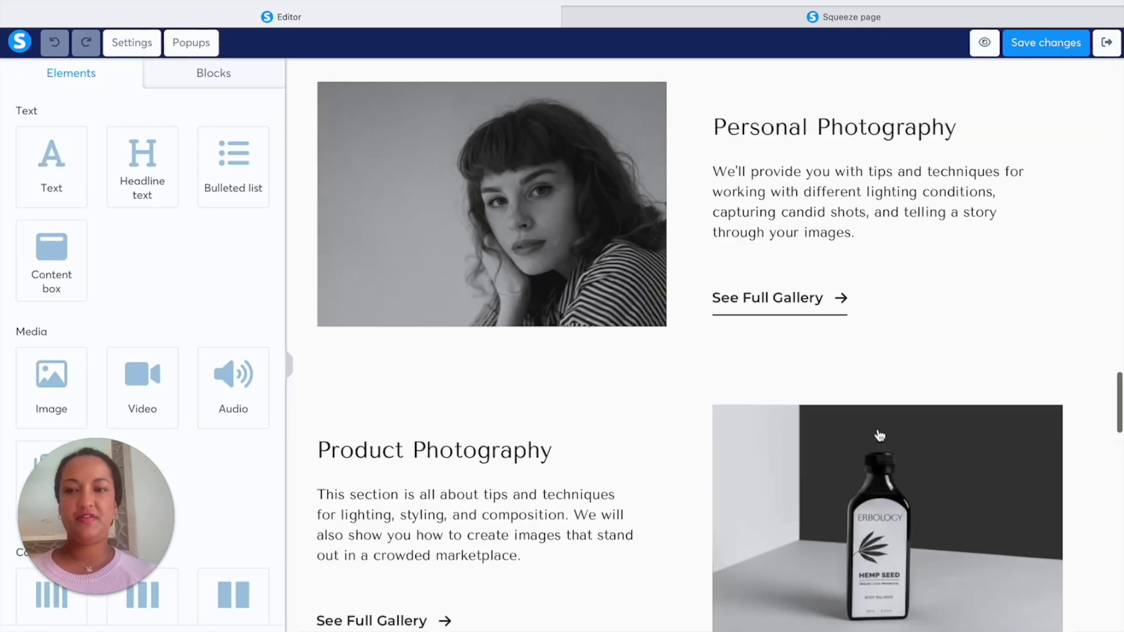
scroll(875, 444, up, 10)
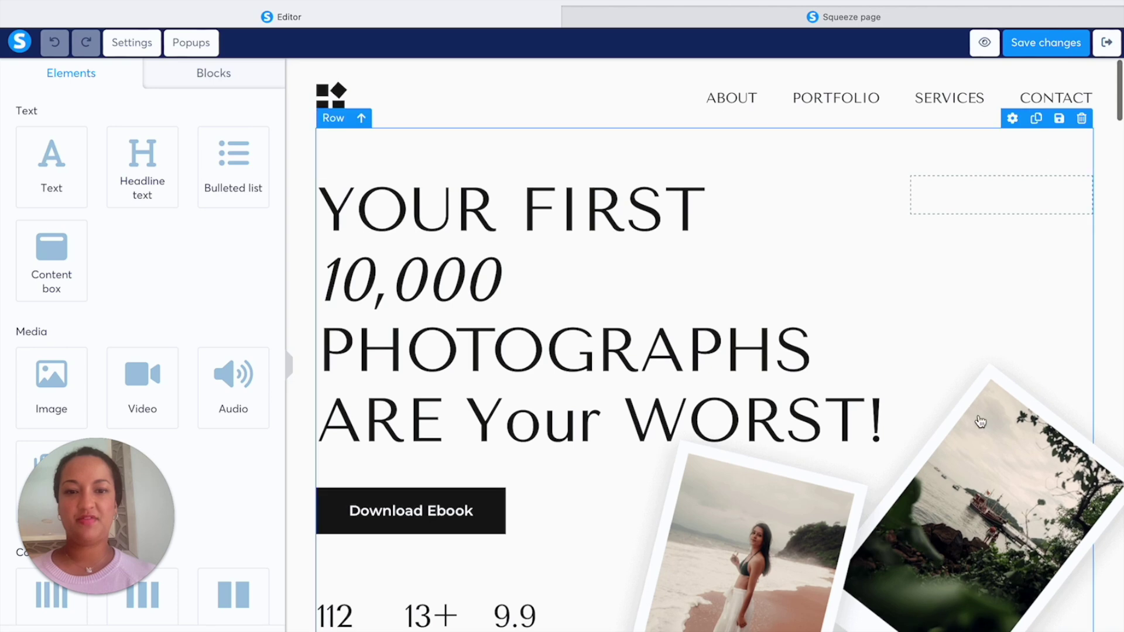
scroll(727, 494, down, 5)
scroll(755, 417, up, 3)
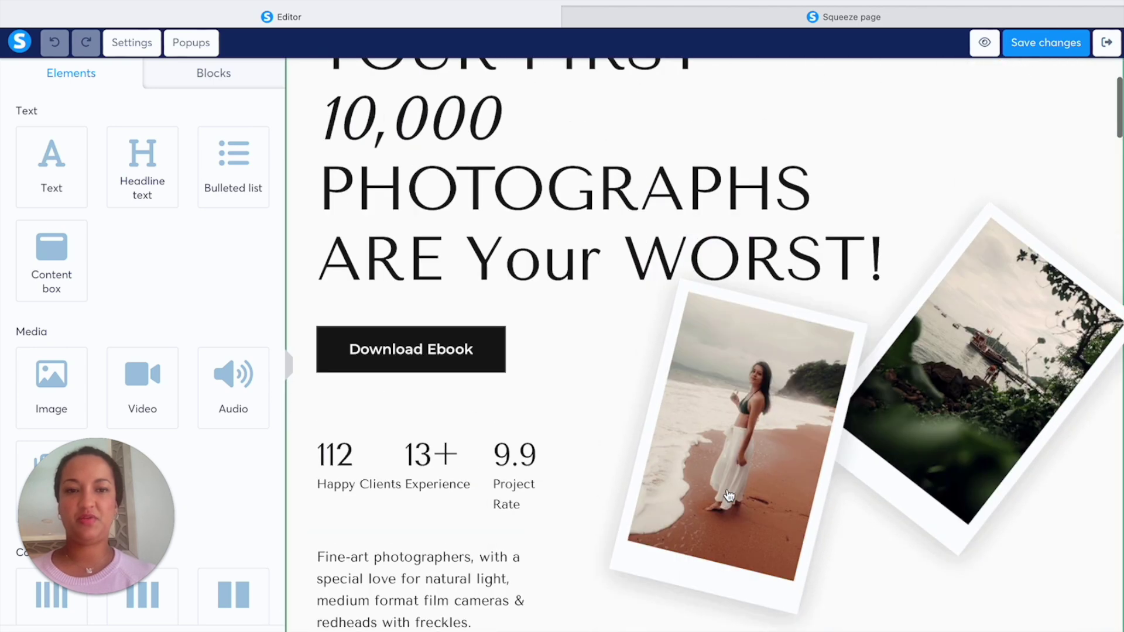
click(783, 408)
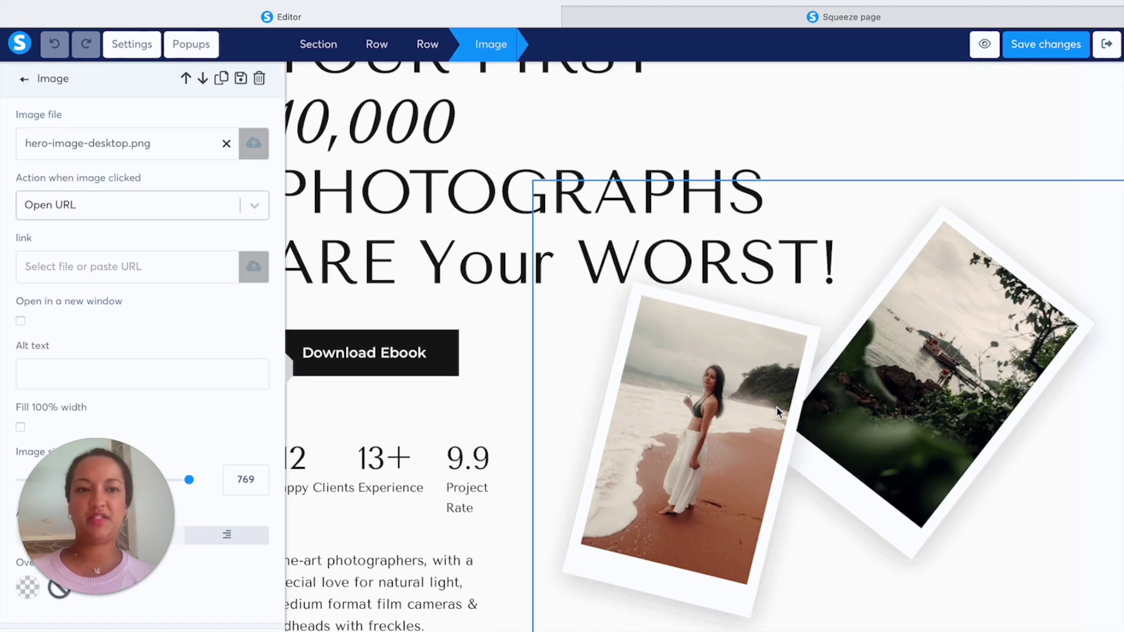
click(766, 395)
click(1088, 203)
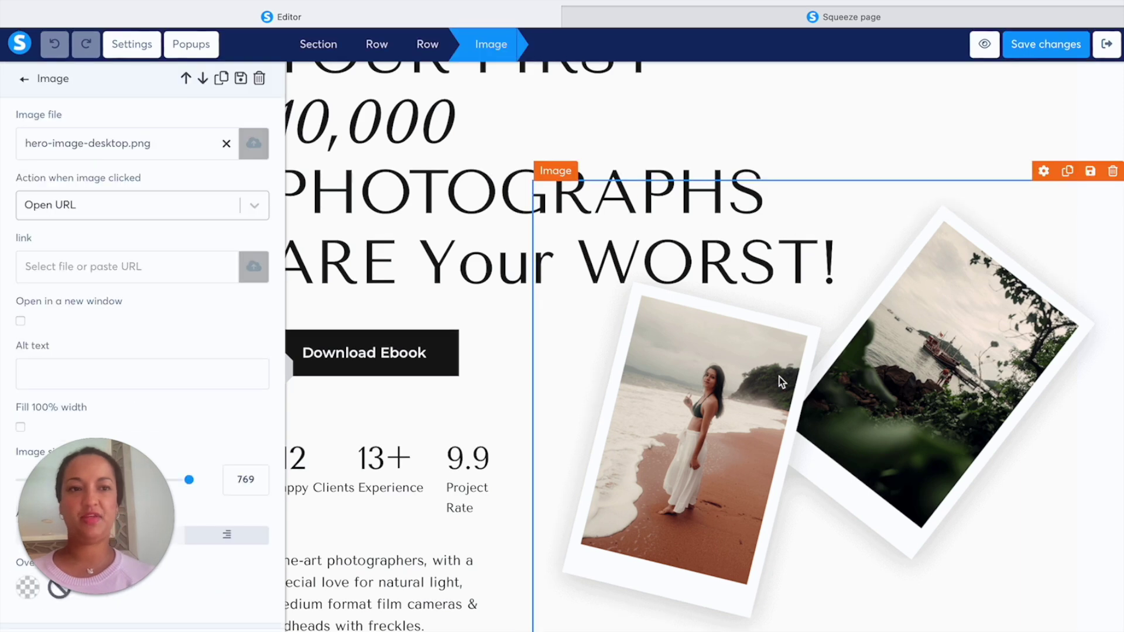
click(969, 302)
click(1088, 194)
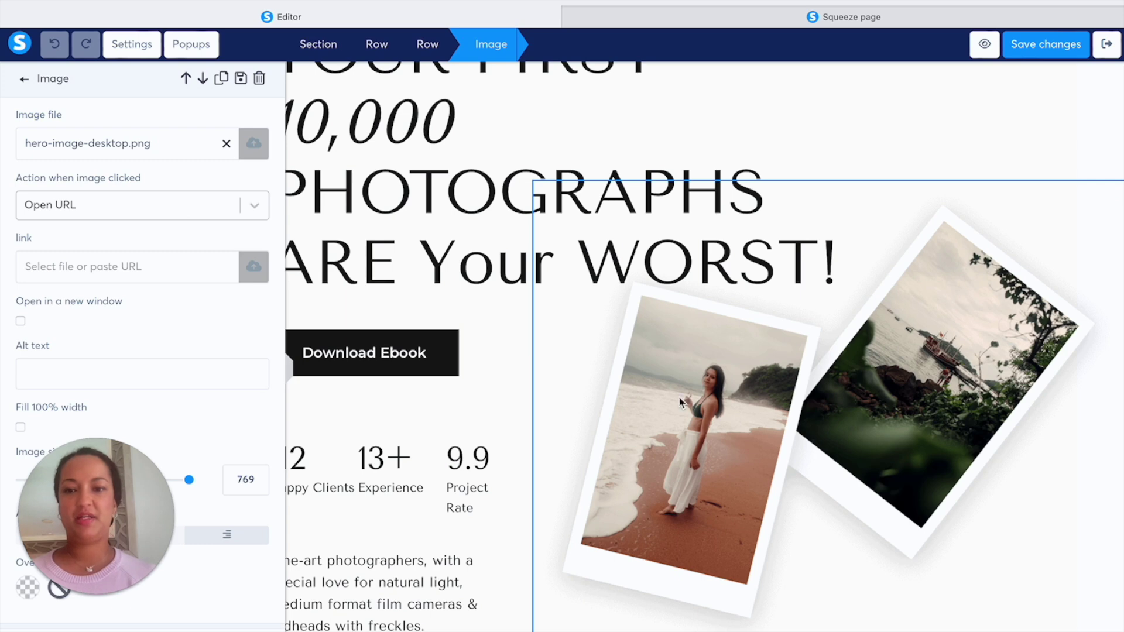
Step: Open the settings of the "How to Become A Professional Photographer" section and examine its margin, color, content width, padding and shadow options
click(460, 512)
scroll(460, 513, down, 10)
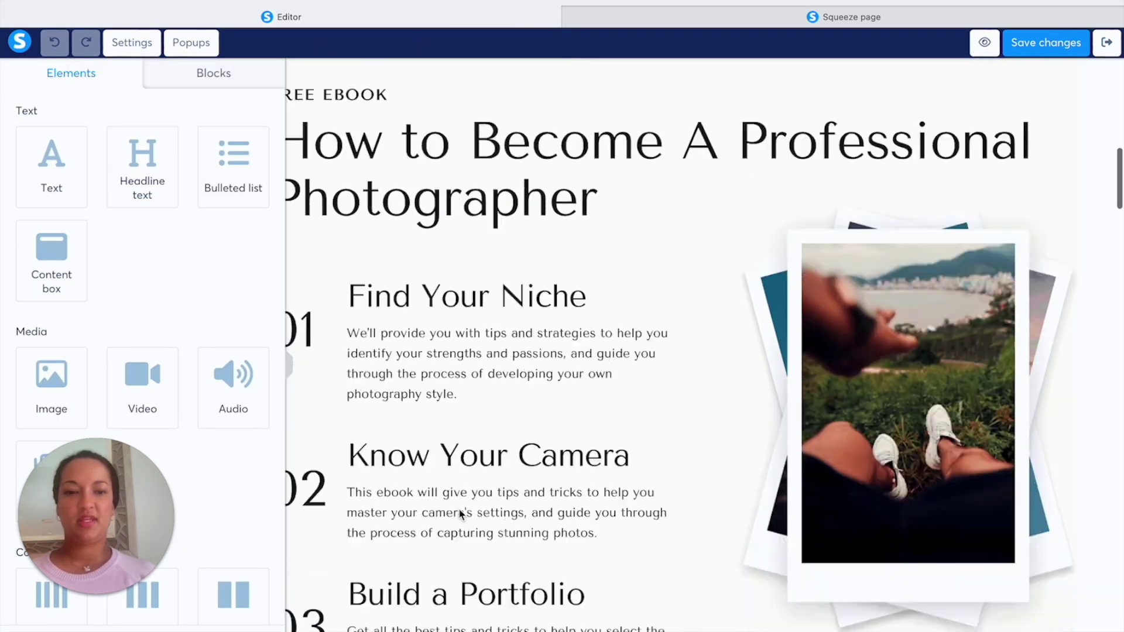
click(480, 622)
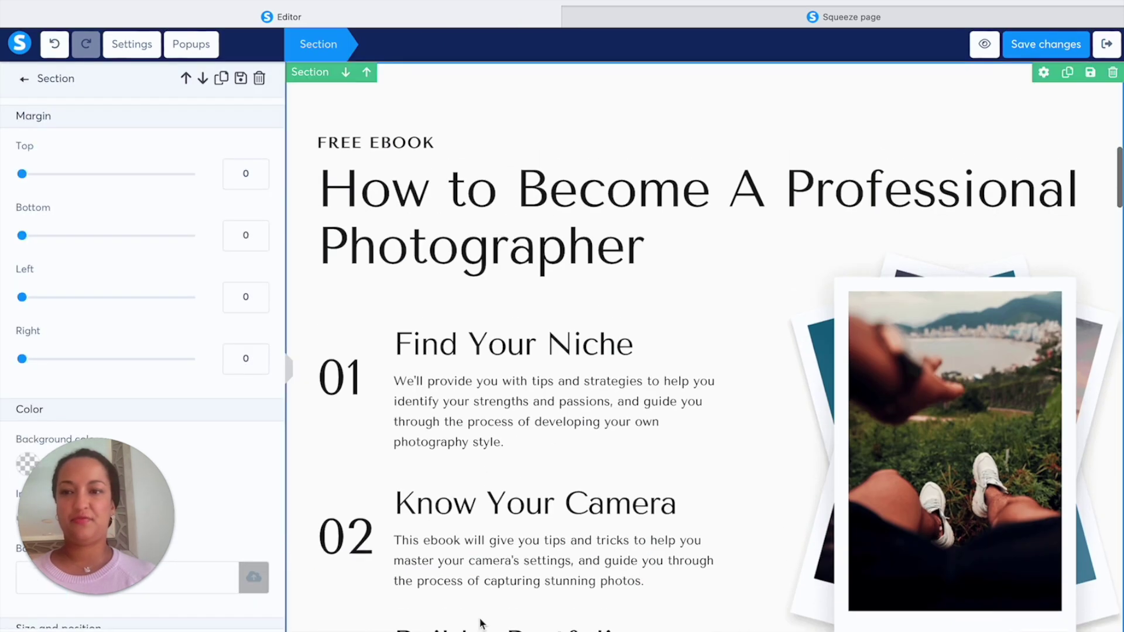
scroll(210, 345, down, 5)
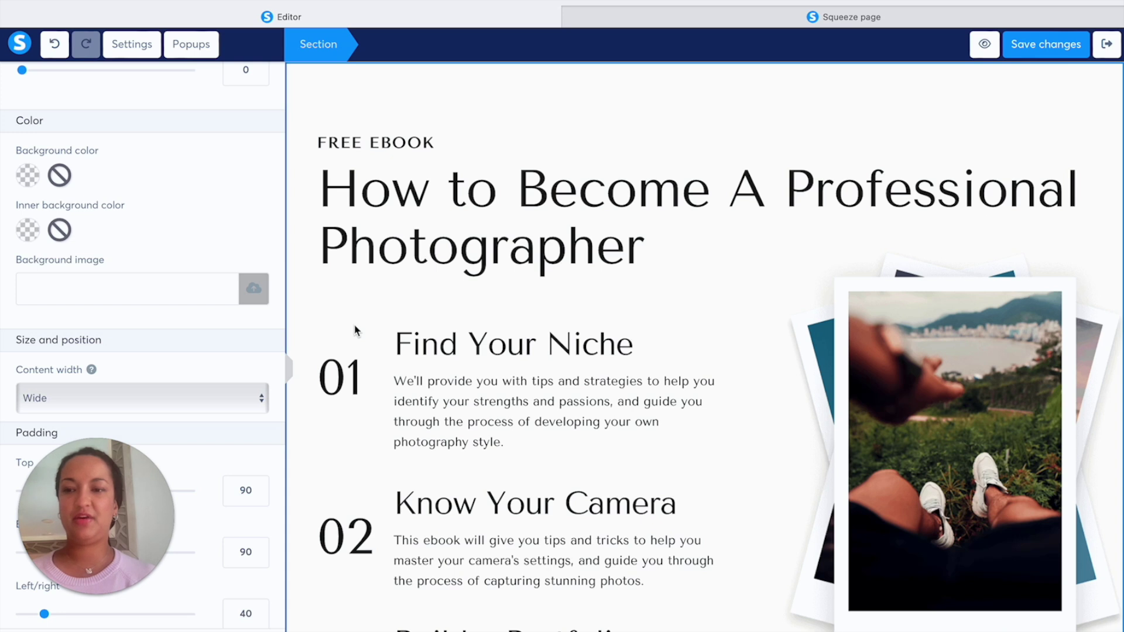
scroll(221, 332, down, 5)
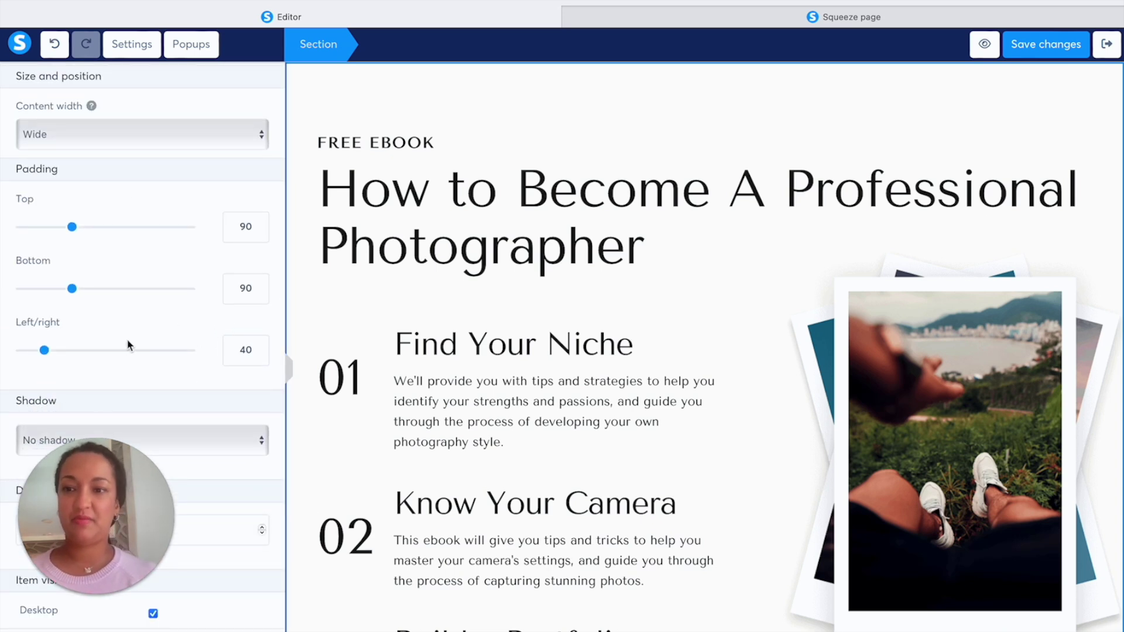
scroll(129, 348, up, 10)
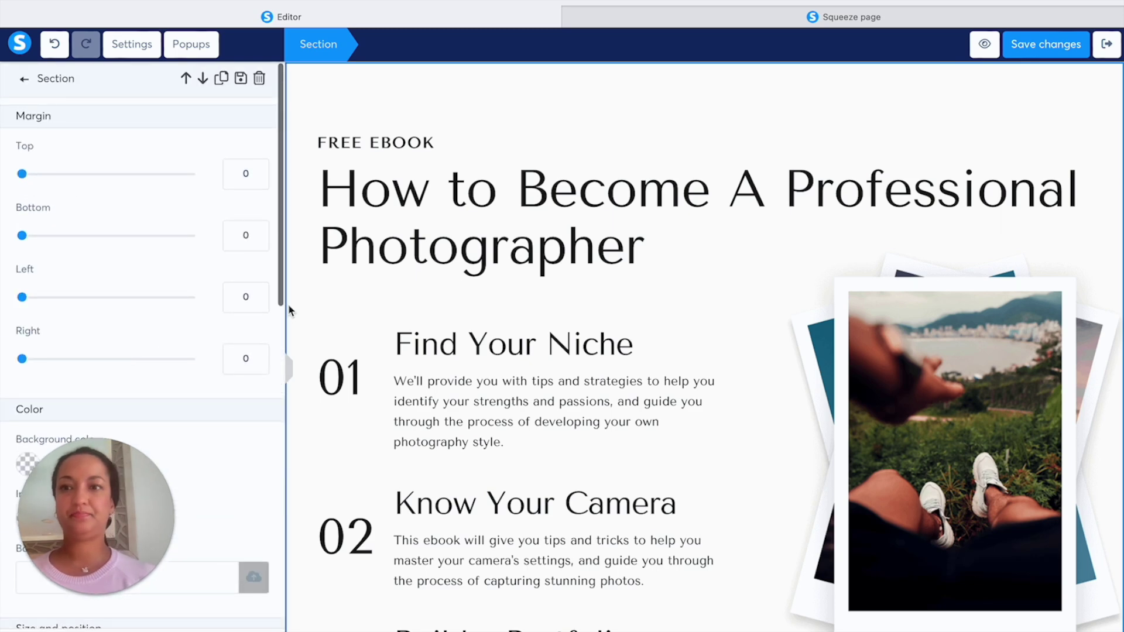
click(26, 79)
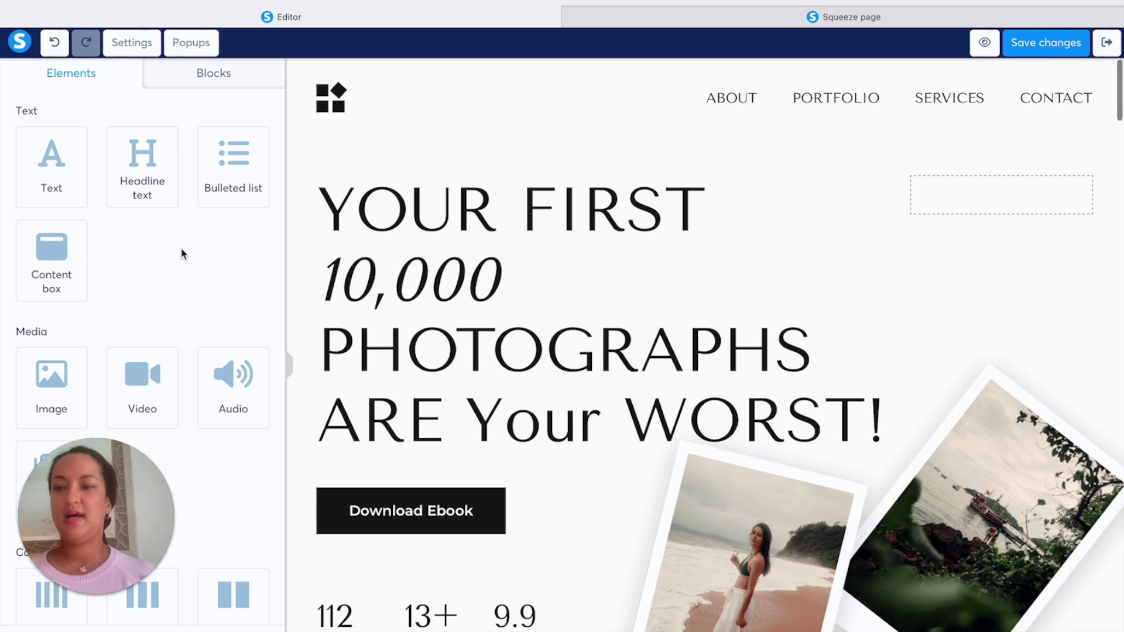
Step: Examine the page elements, from text and media to forms and social, and the prebuilt block categories available for the page
scroll(182, 250, down, 5)
scroll(182, 250, up, 5)
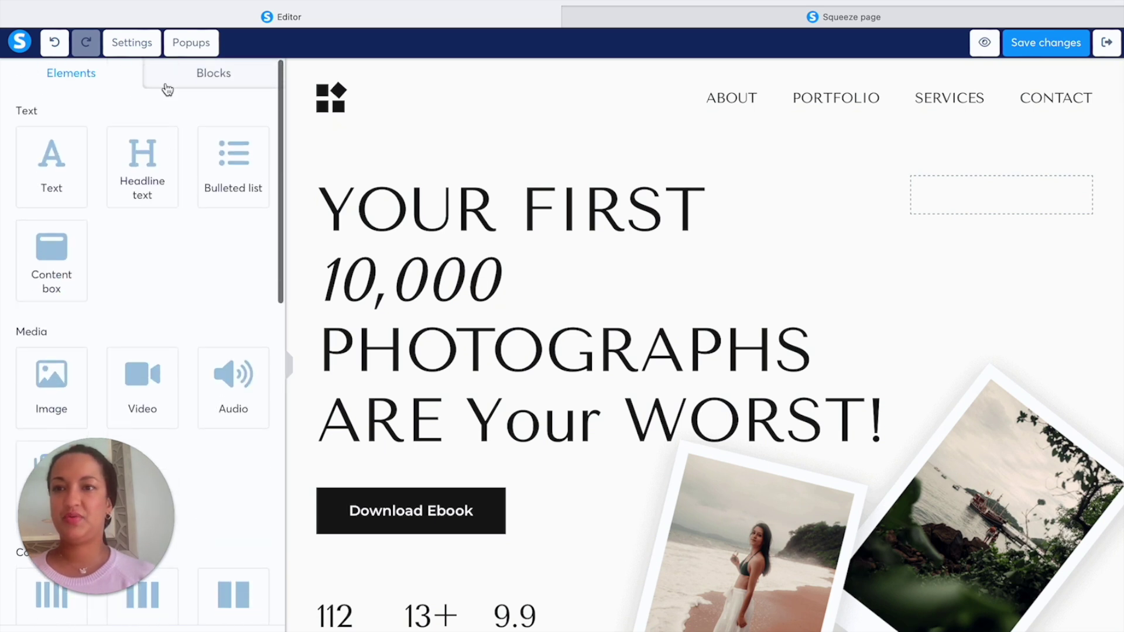
scroll(106, 230, down, 1)
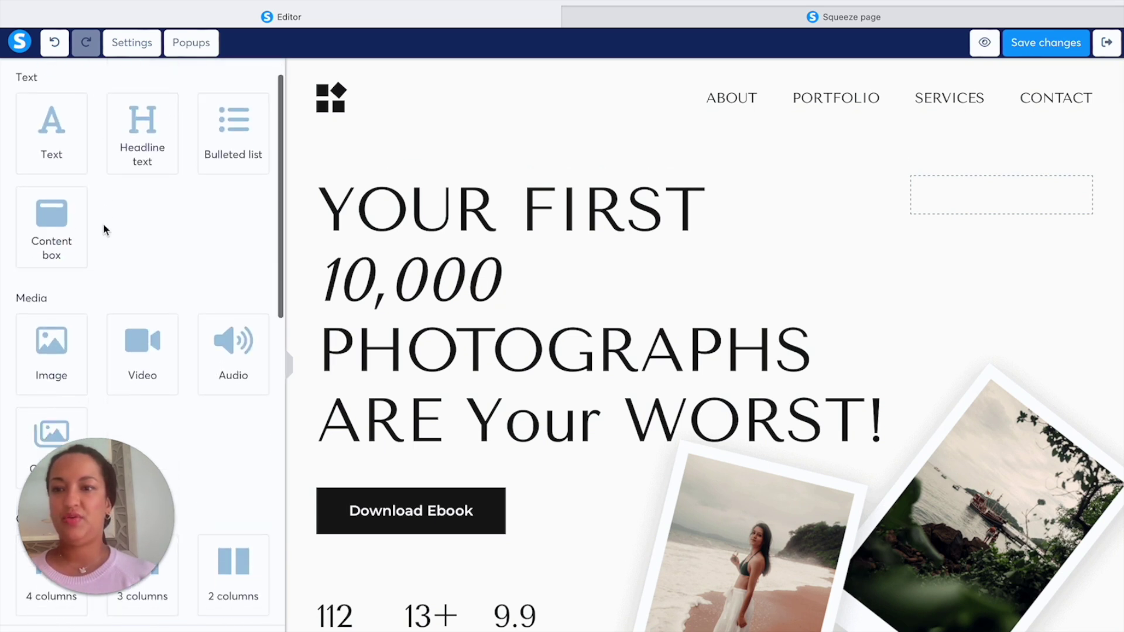
scroll(106, 230, up, 1)
scroll(106, 230, down, 10)
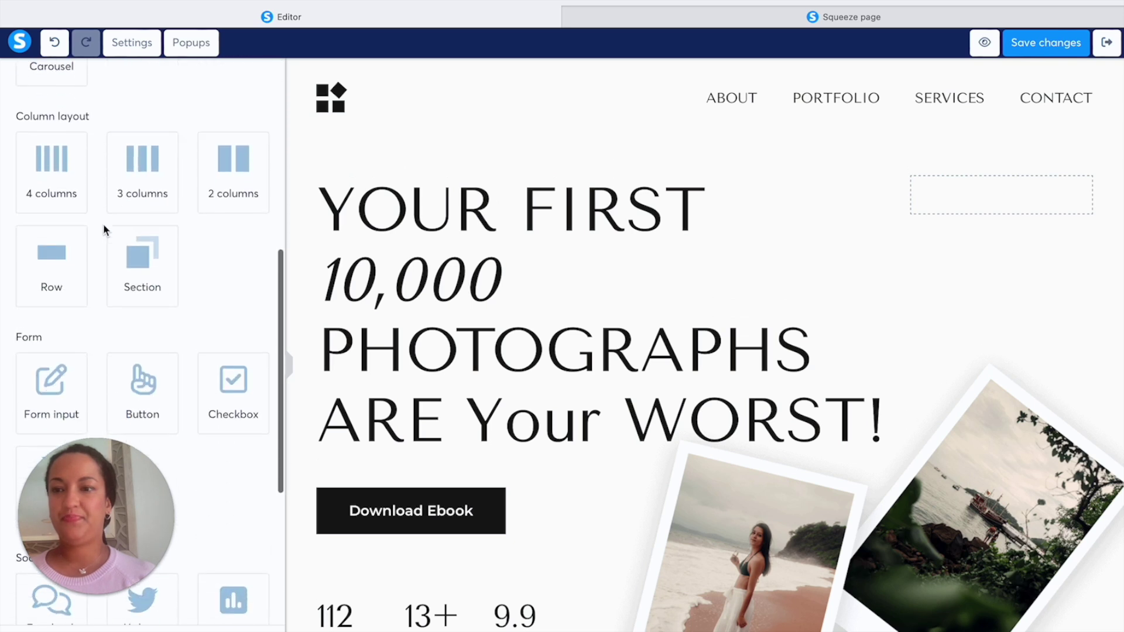
scroll(104, 230, down, 7)
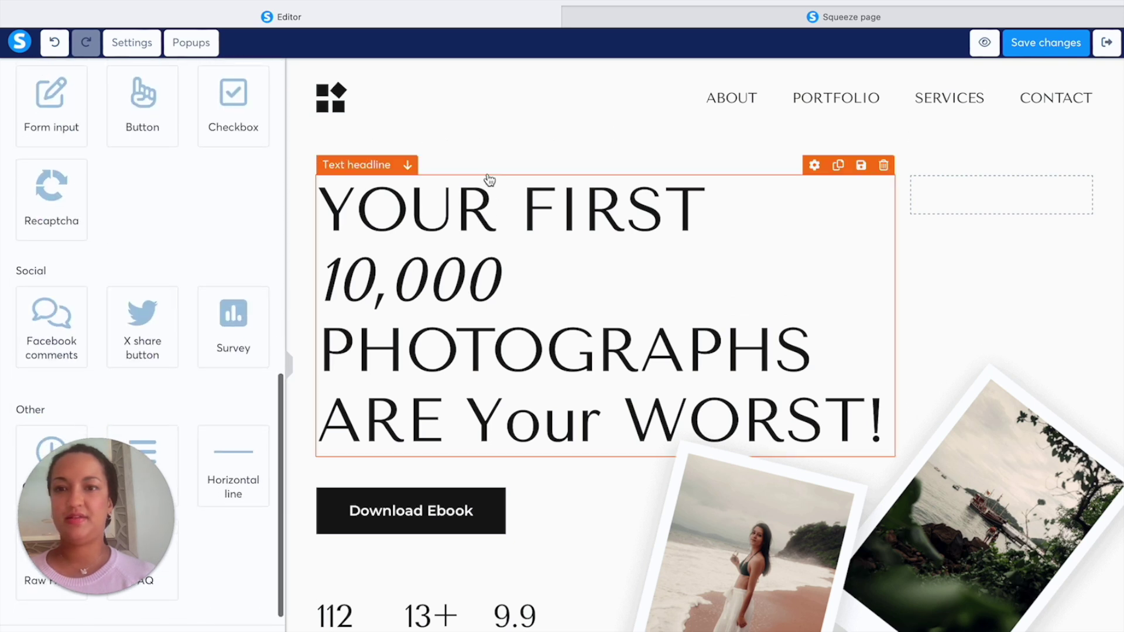
click(505, 115)
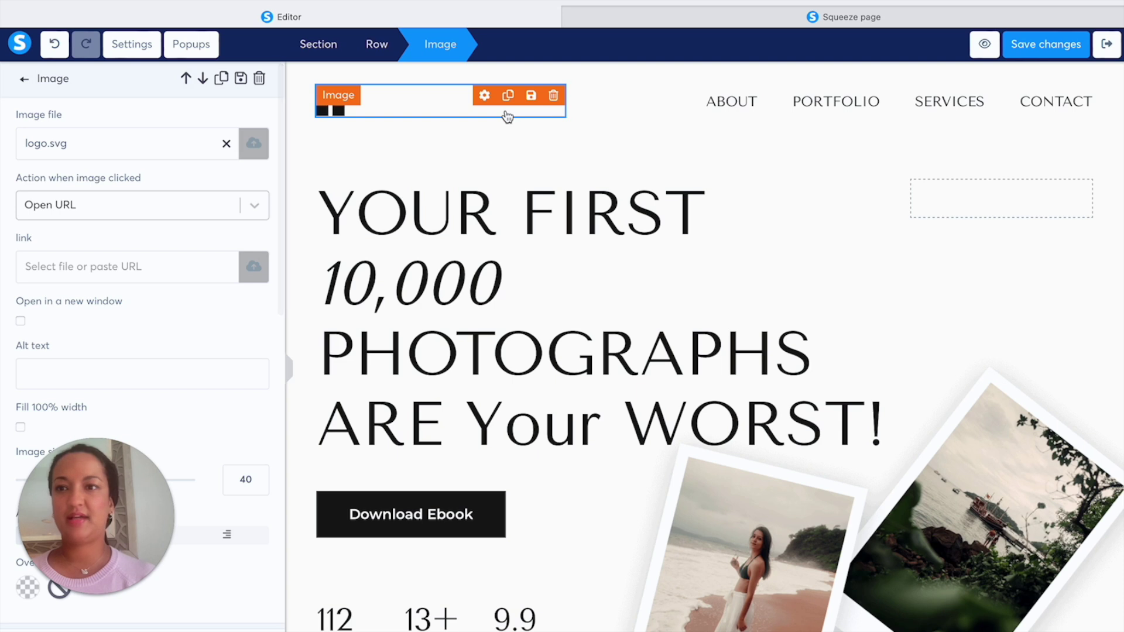
click(26, 80)
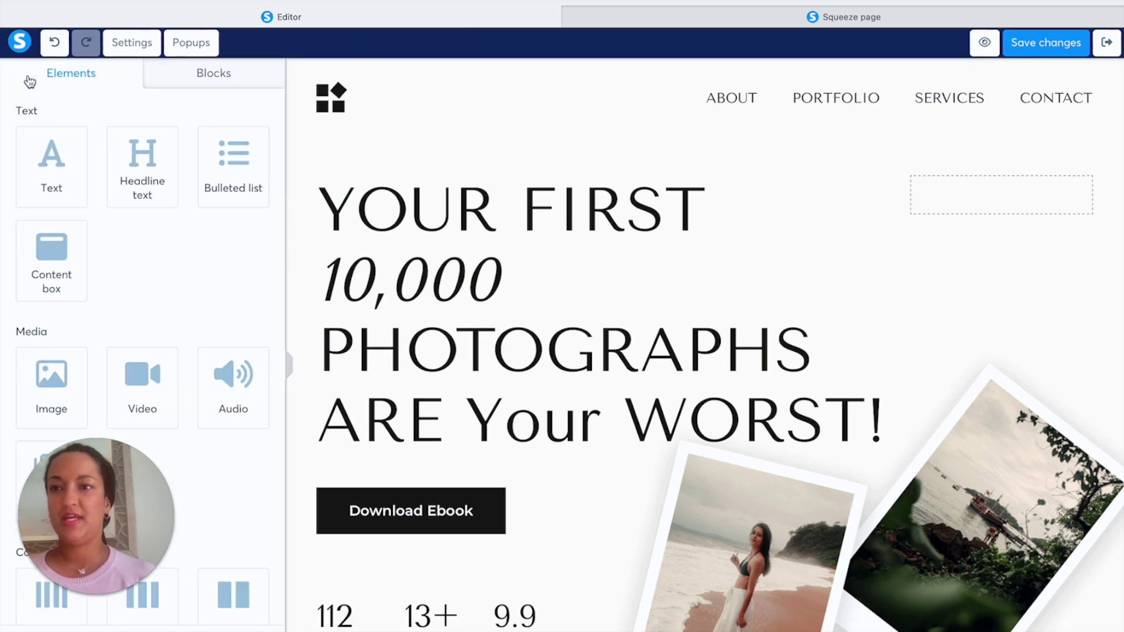
click(173, 85)
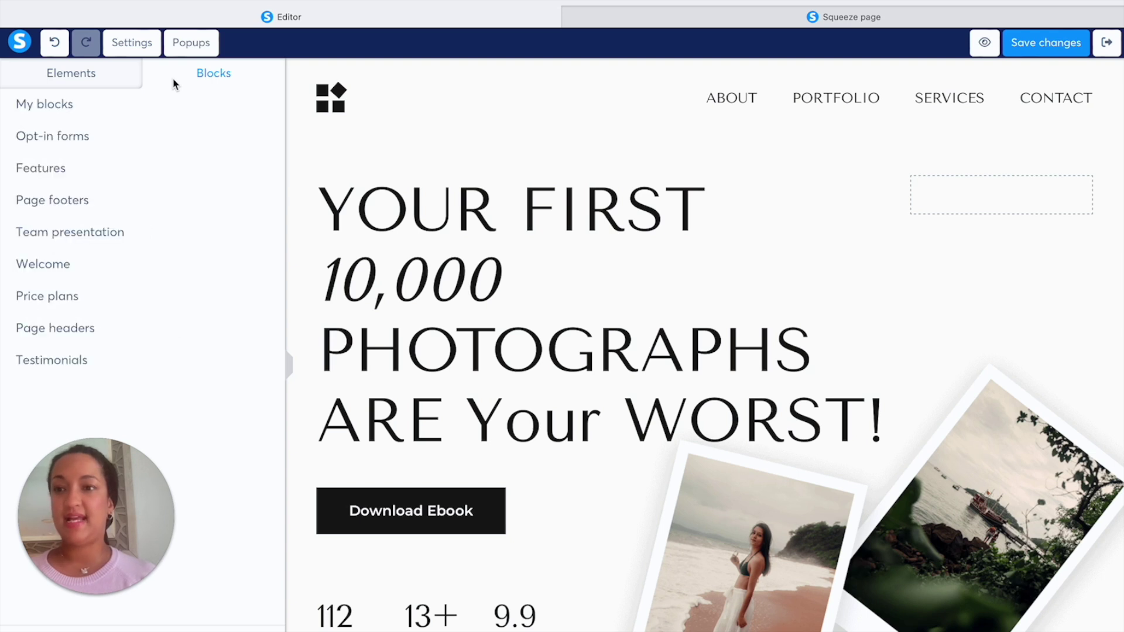
click(82, 73)
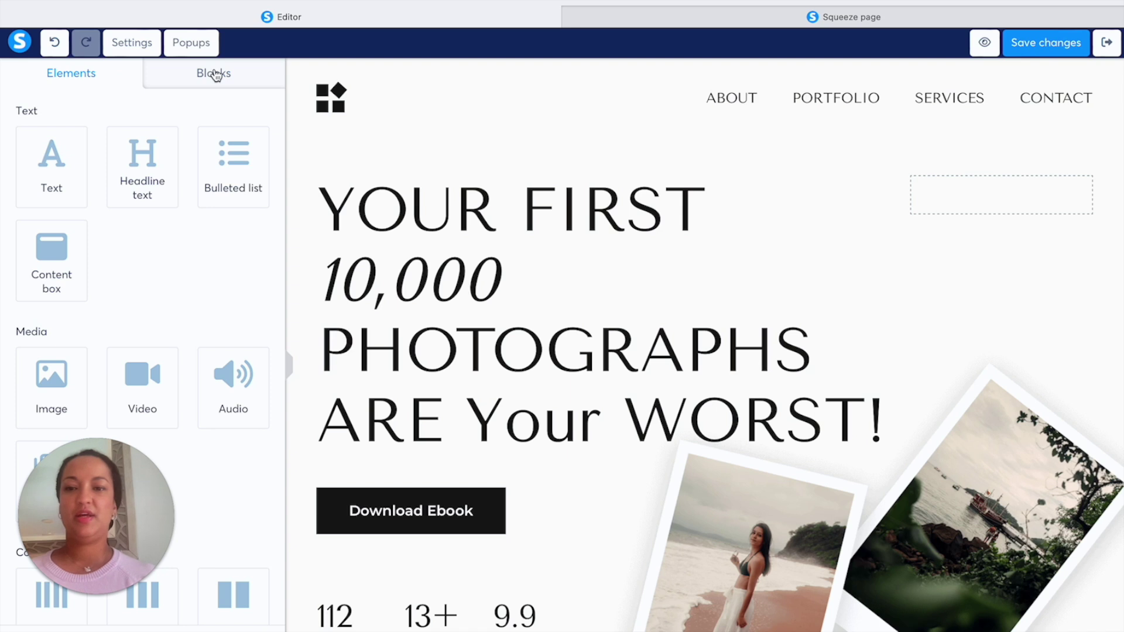
Step: Check the action assigned to the "Download Ebook" button and display its linked popup, Popup №1
click(394, 528)
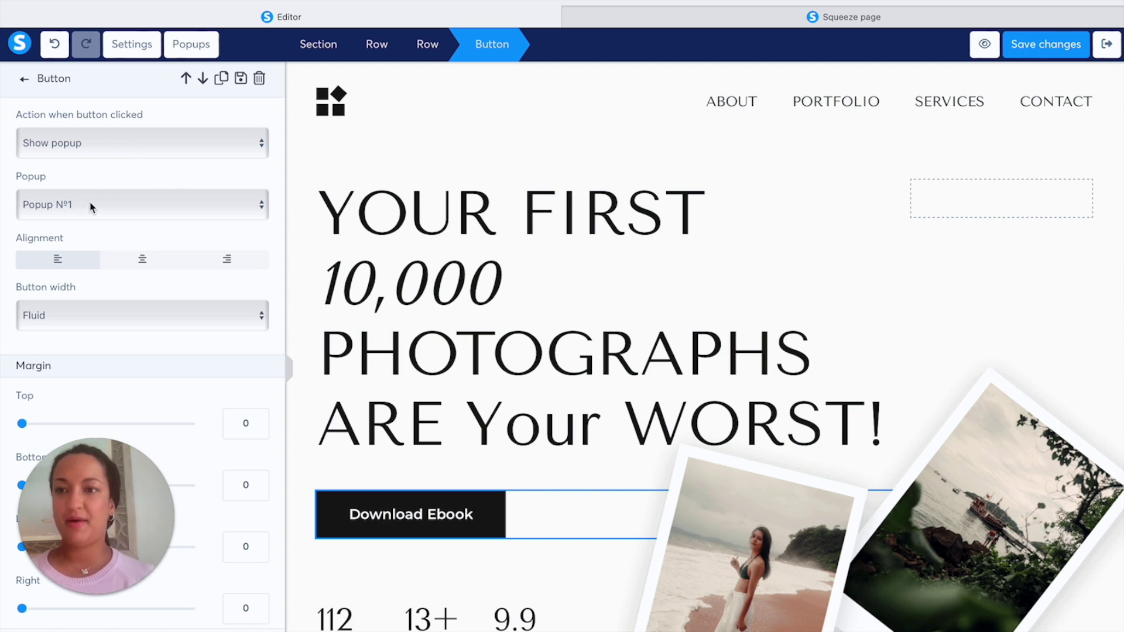
click(199, 53)
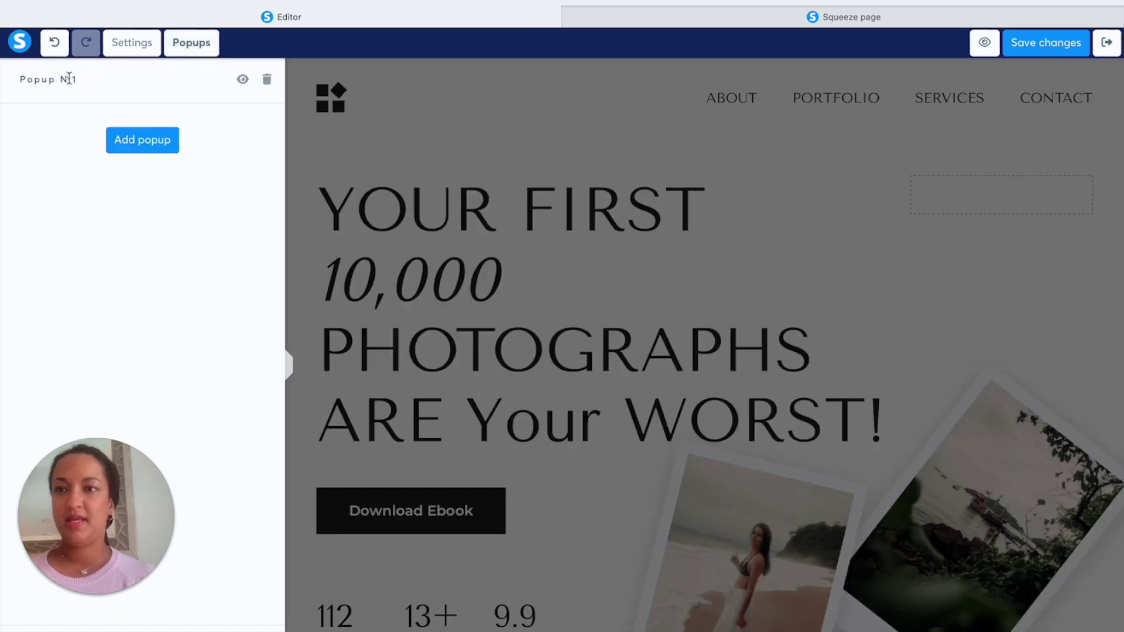
click(243, 82)
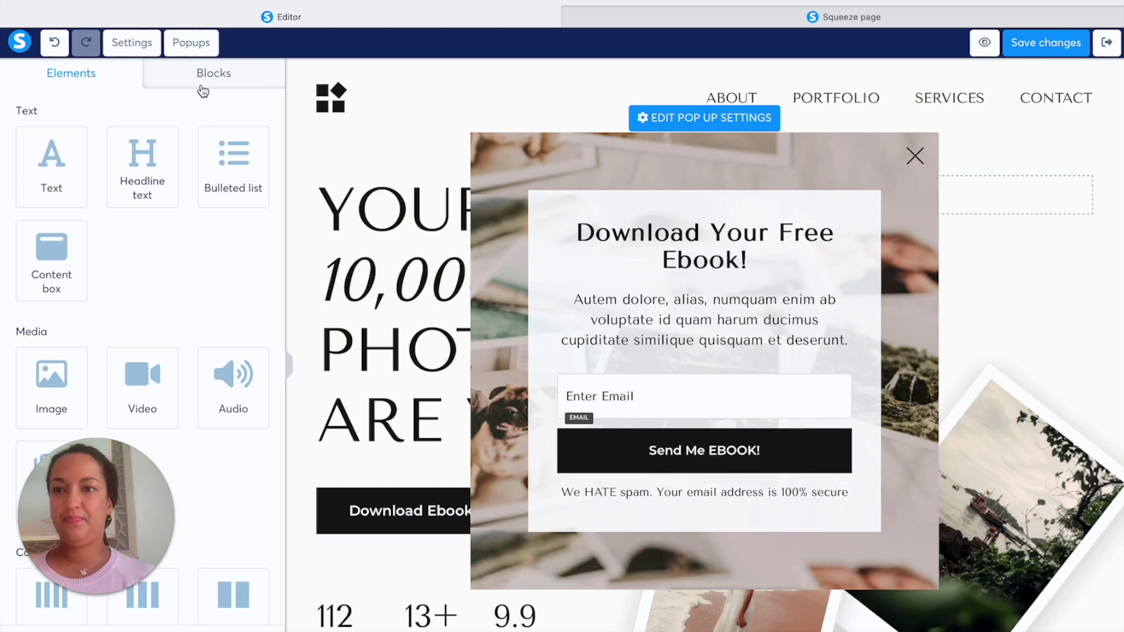
click(191, 43)
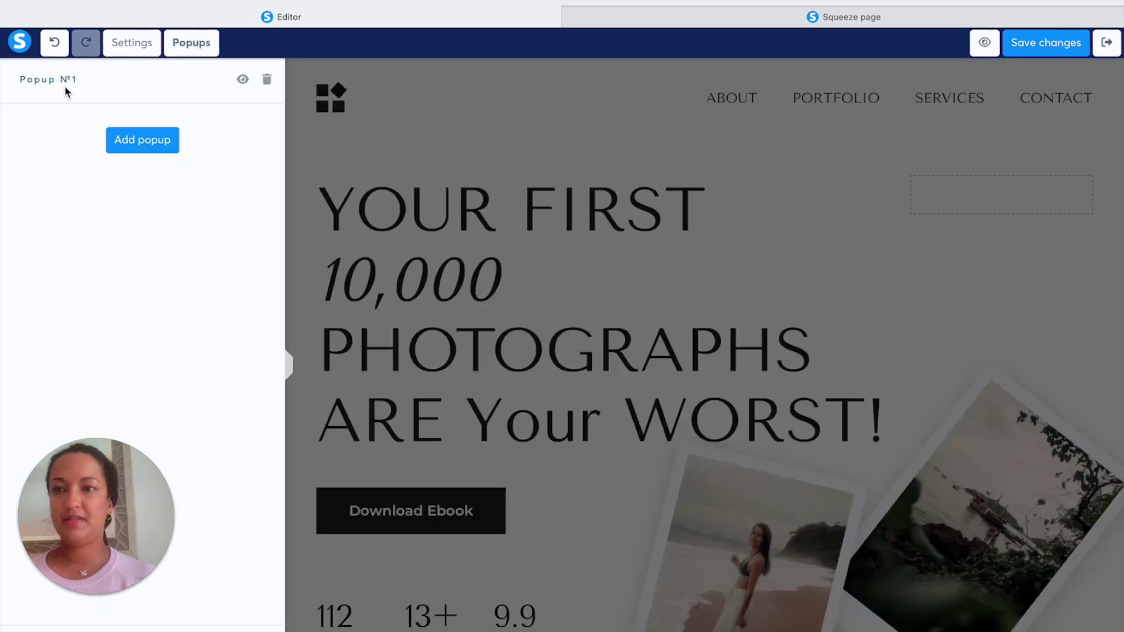
click(243, 79)
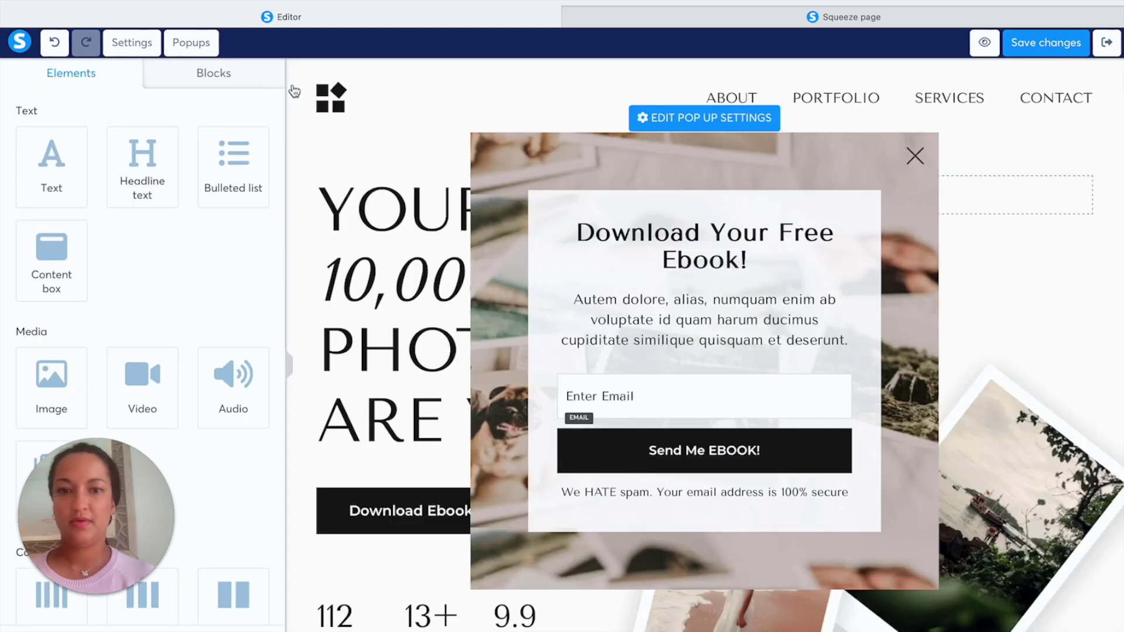
Step: Open the popup's settings and examine its close button, delay, automatic opening, exit intent, width, padding, border and corner options
click(656, 215)
click(698, 119)
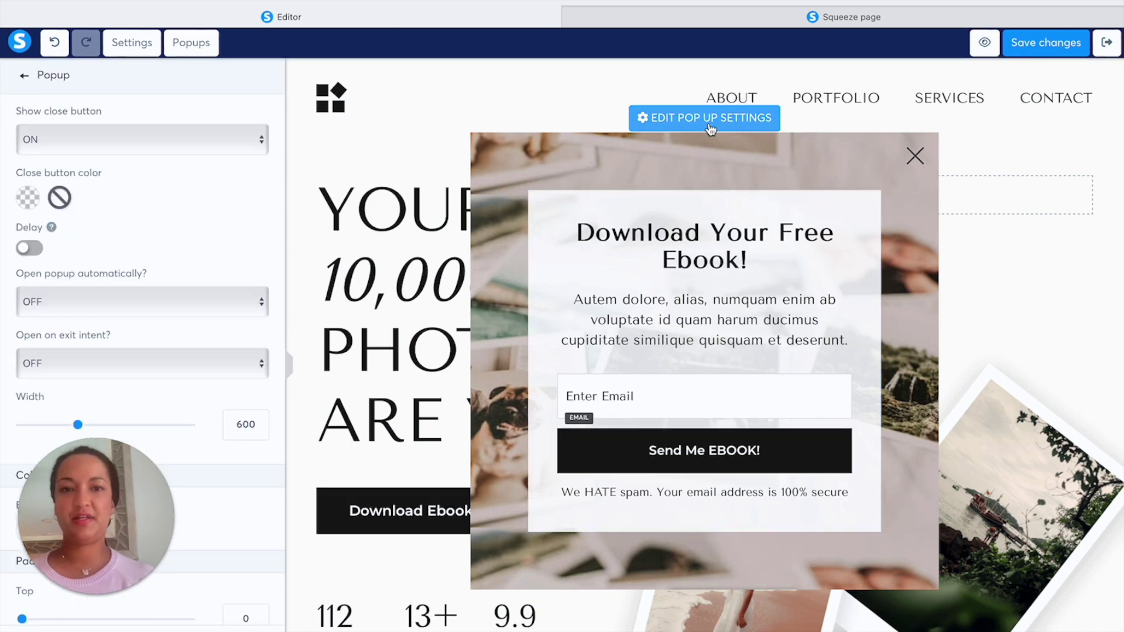
scroll(159, 294, down, 1)
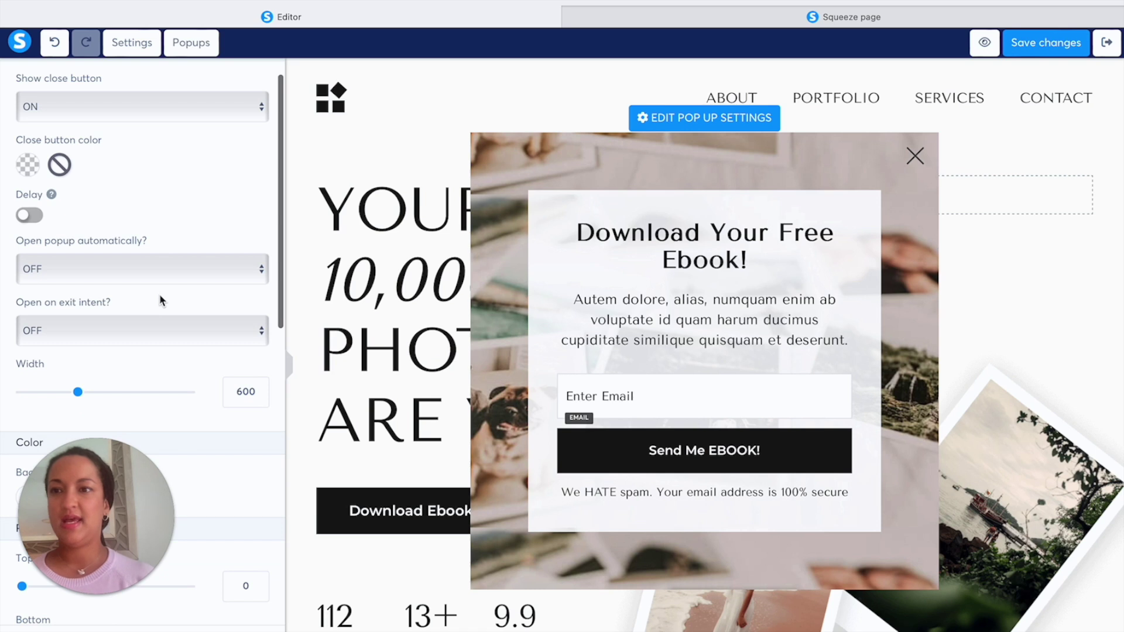
scroll(164, 294, down, 1)
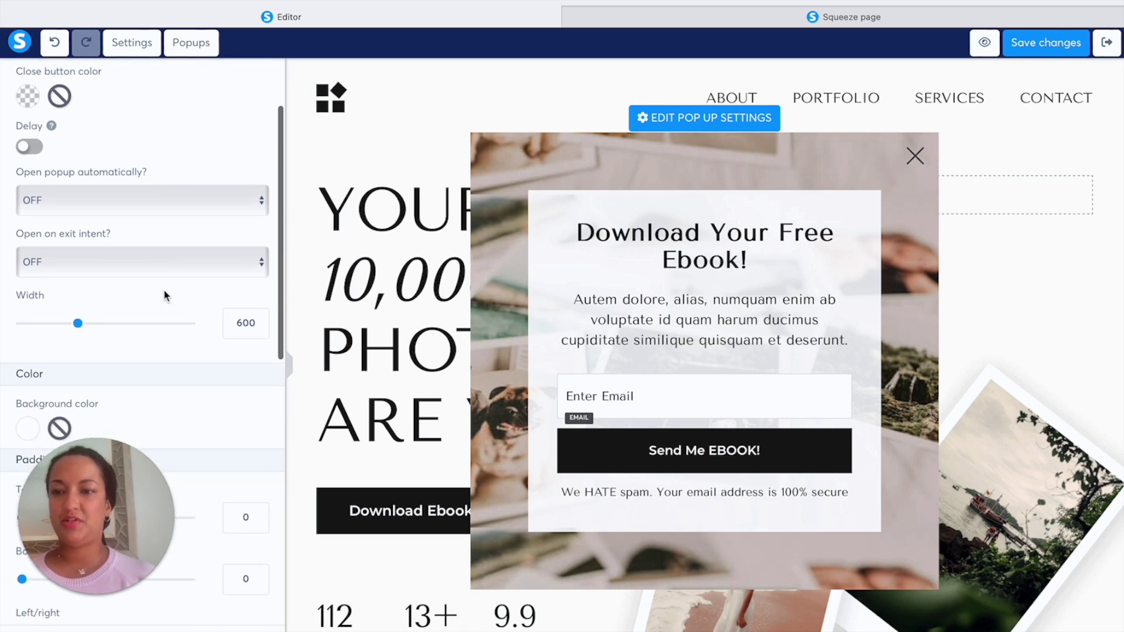
click(169, 218)
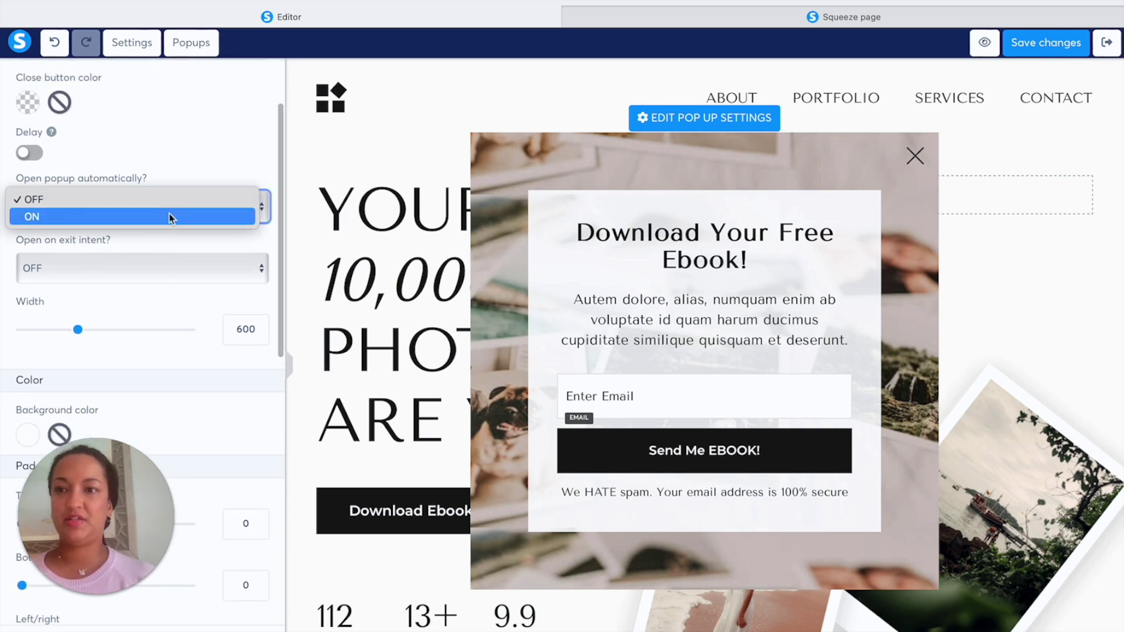
click(191, 170)
scroll(192, 172, down, 1)
scroll(191, 173, down, 1)
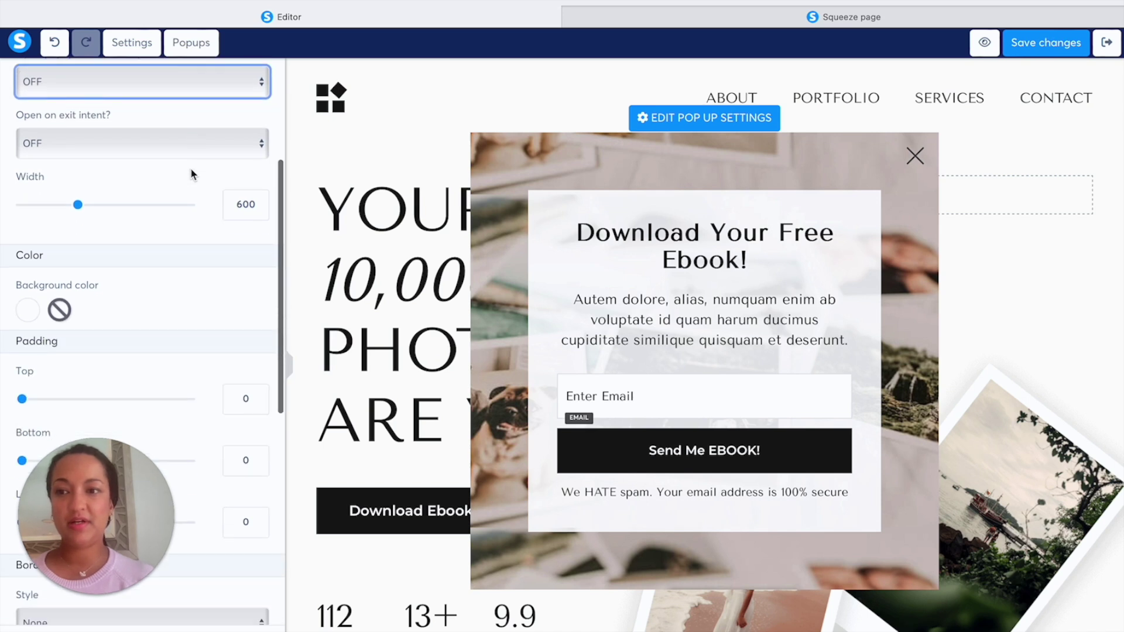
scroll(190, 173, down, 4)
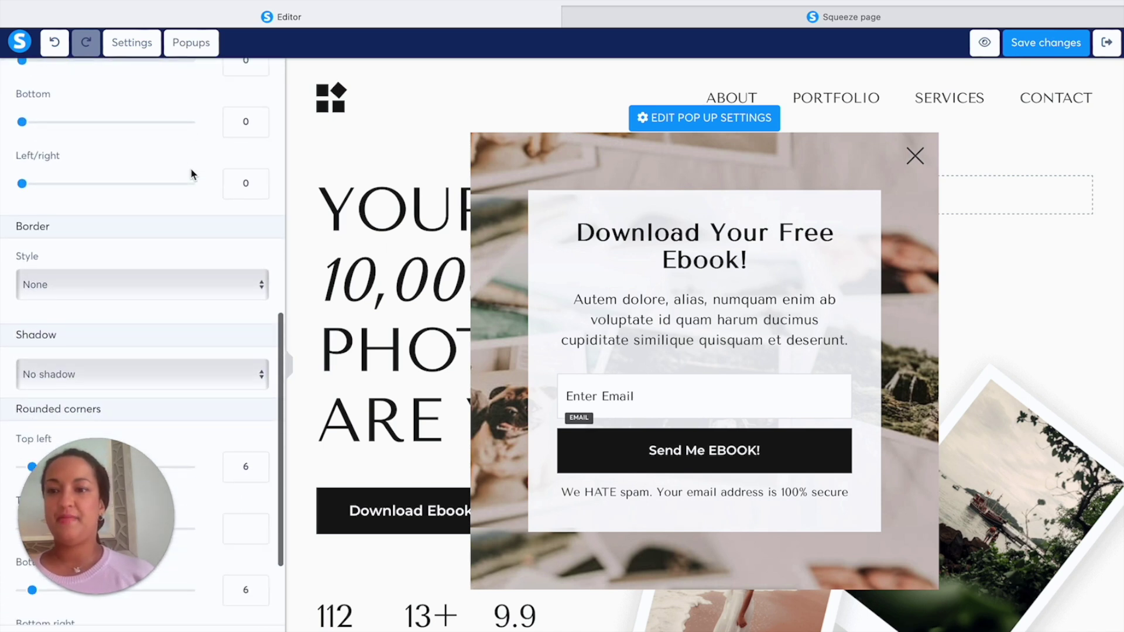
scroll(191, 167, up, 10)
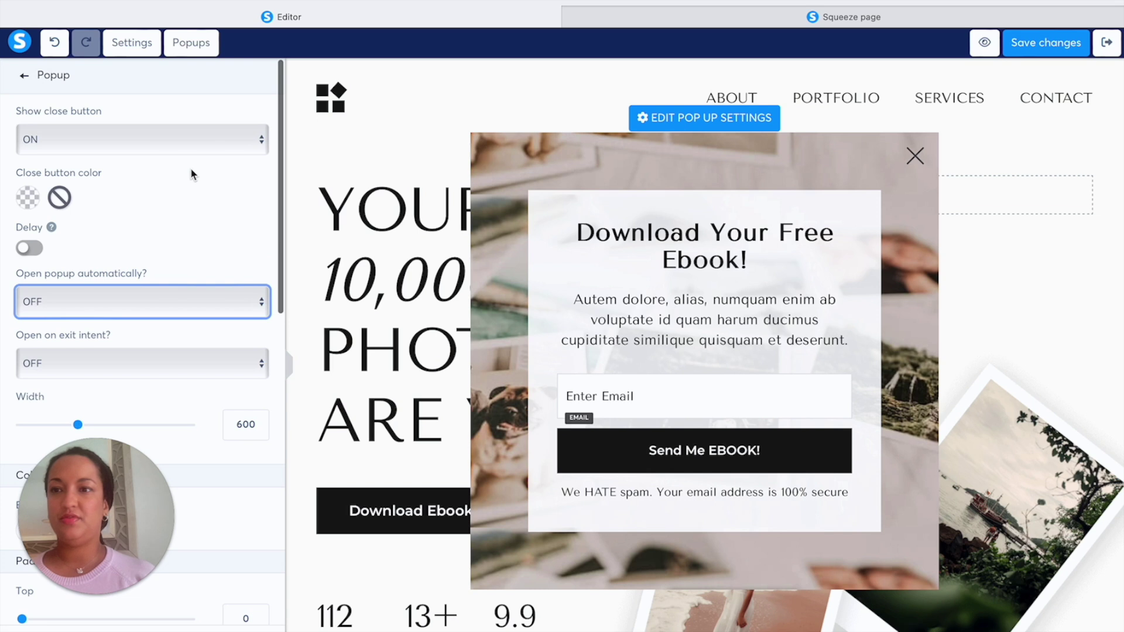
click(190, 148)
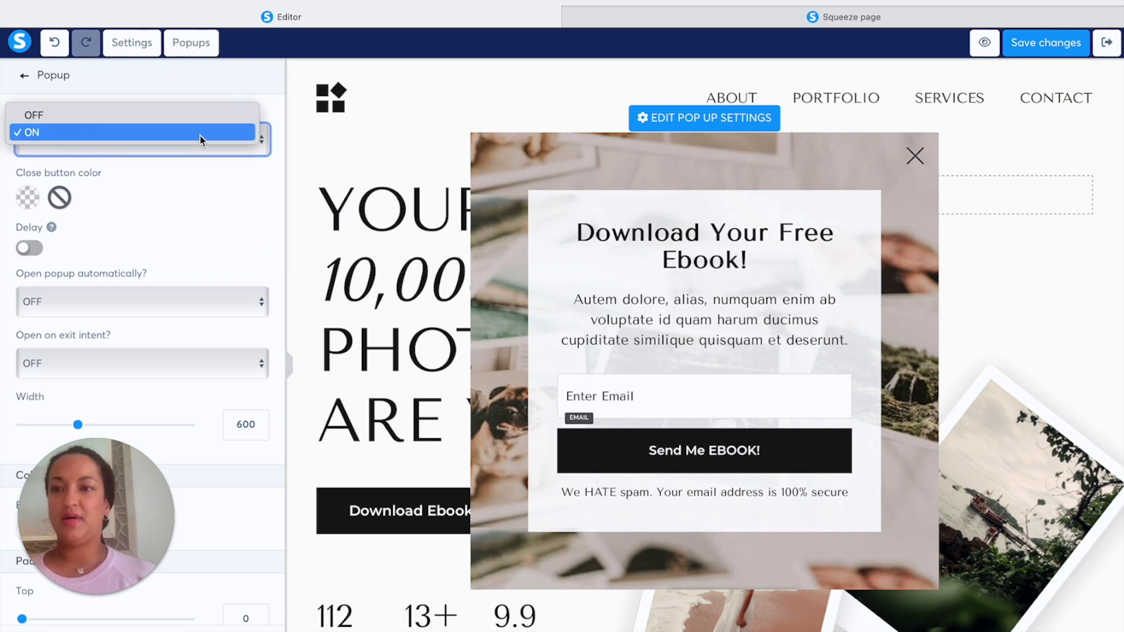
click(177, 184)
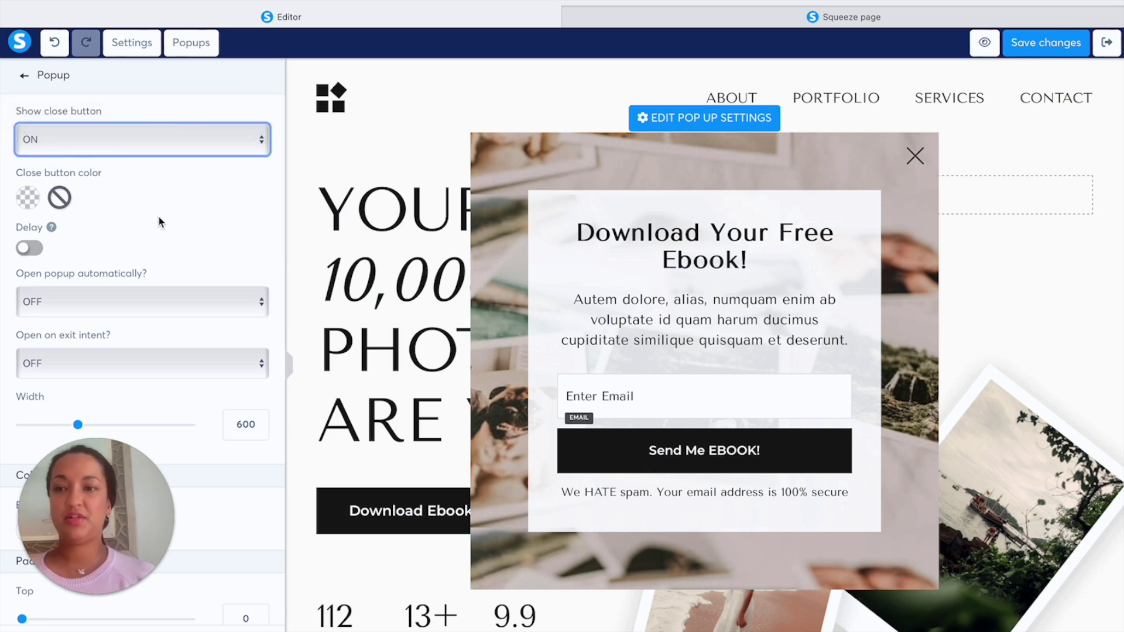
scroll(158, 215, down, 1)
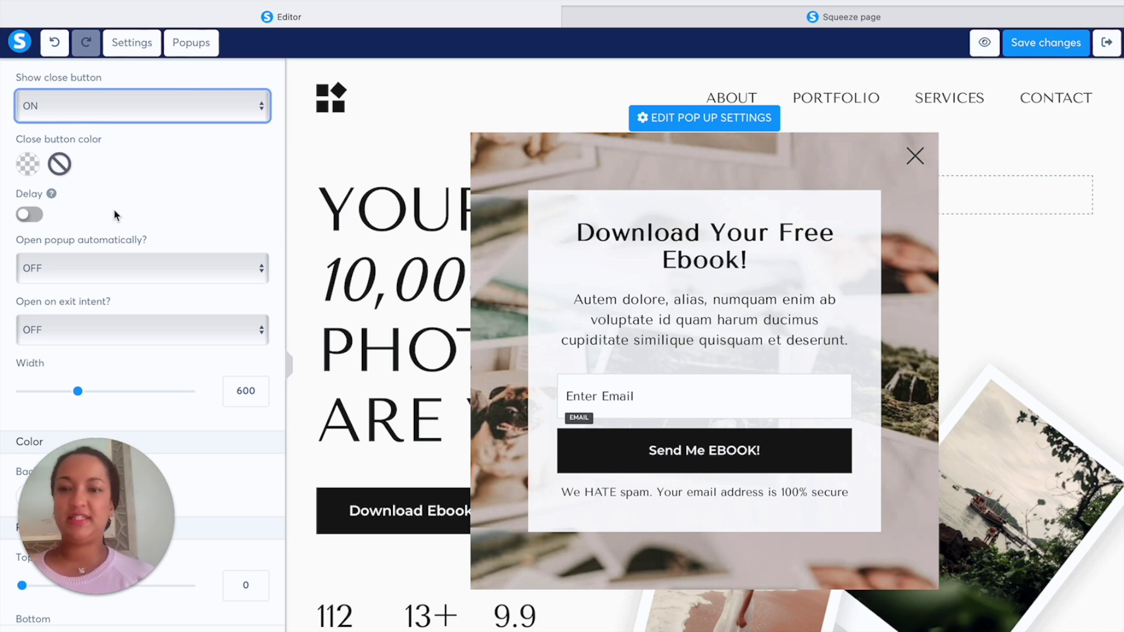
Step: Open the settings of the popup's "Send Me EBOOK!" button and review the redirection choices offered after contact registration
click(641, 454)
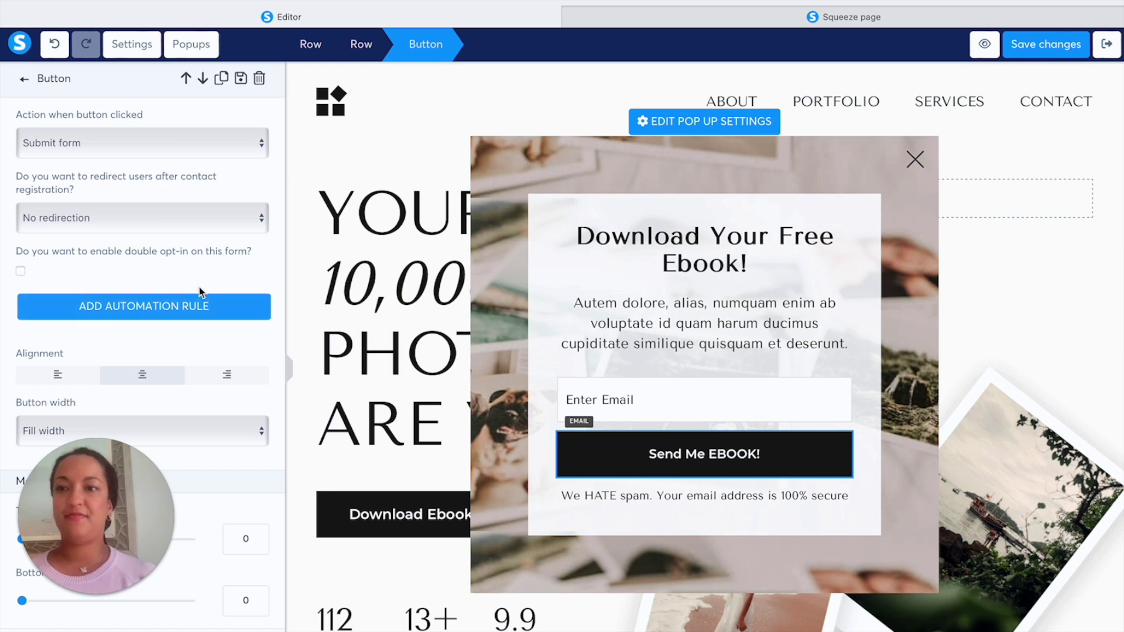
click(206, 225)
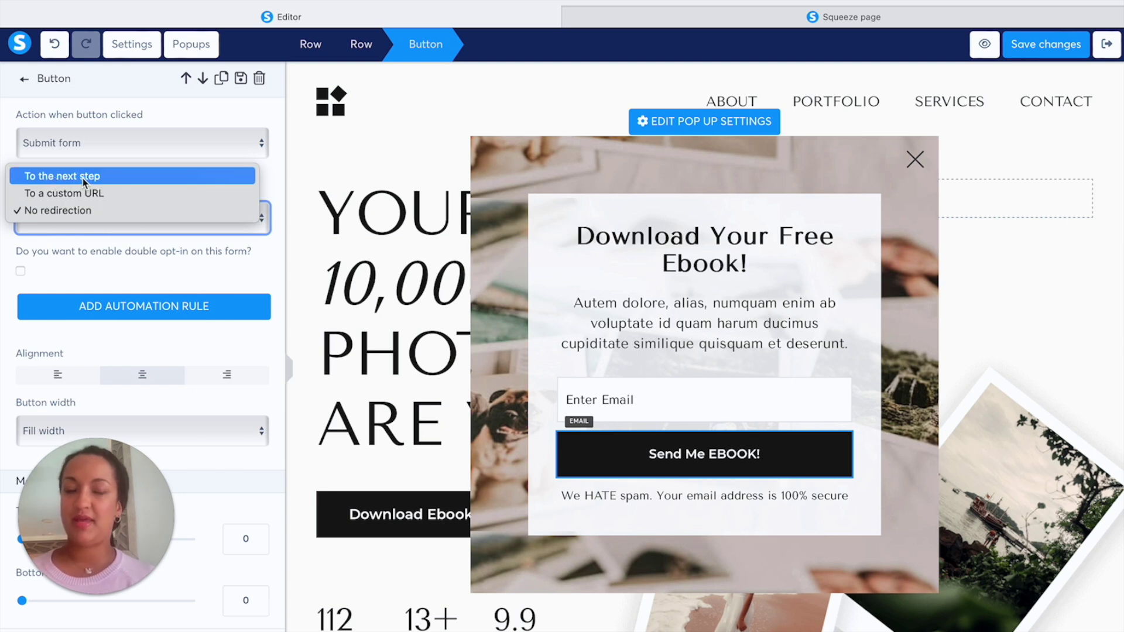
click(915, 157)
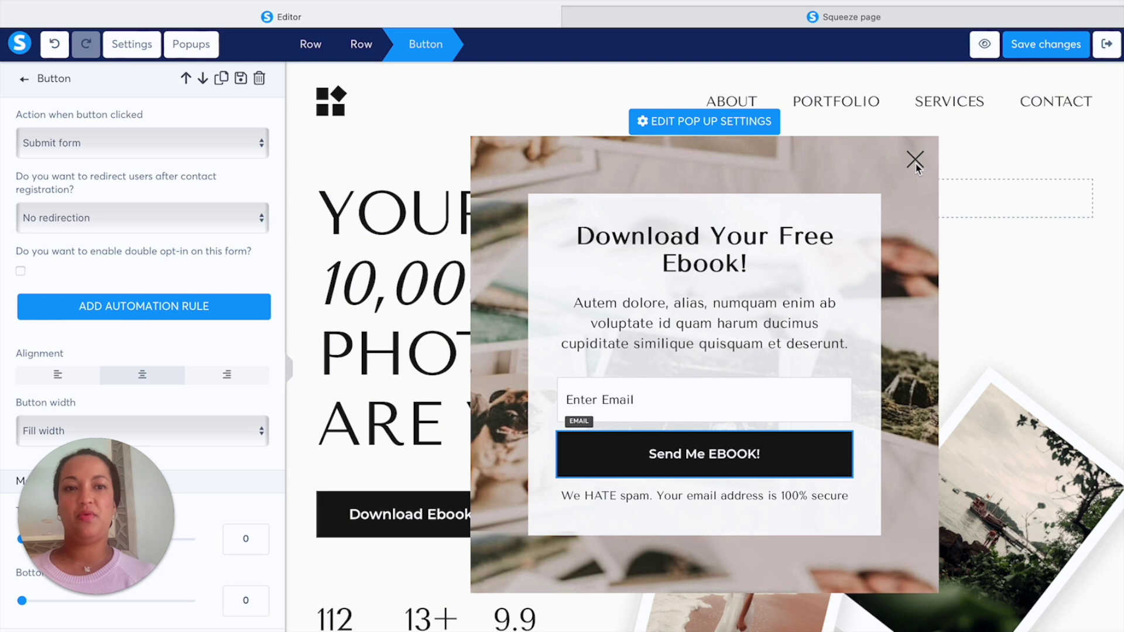
Step: Close the ebook popup and collapse the editing sidebar to view the squeeze page at full width
click(916, 158)
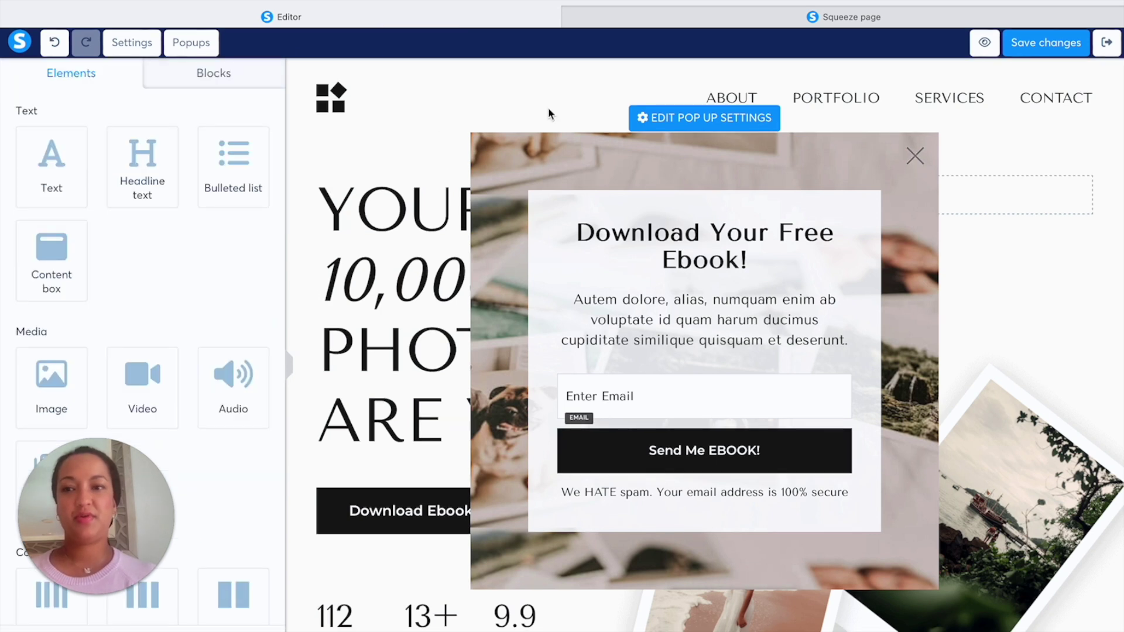
click(295, 361)
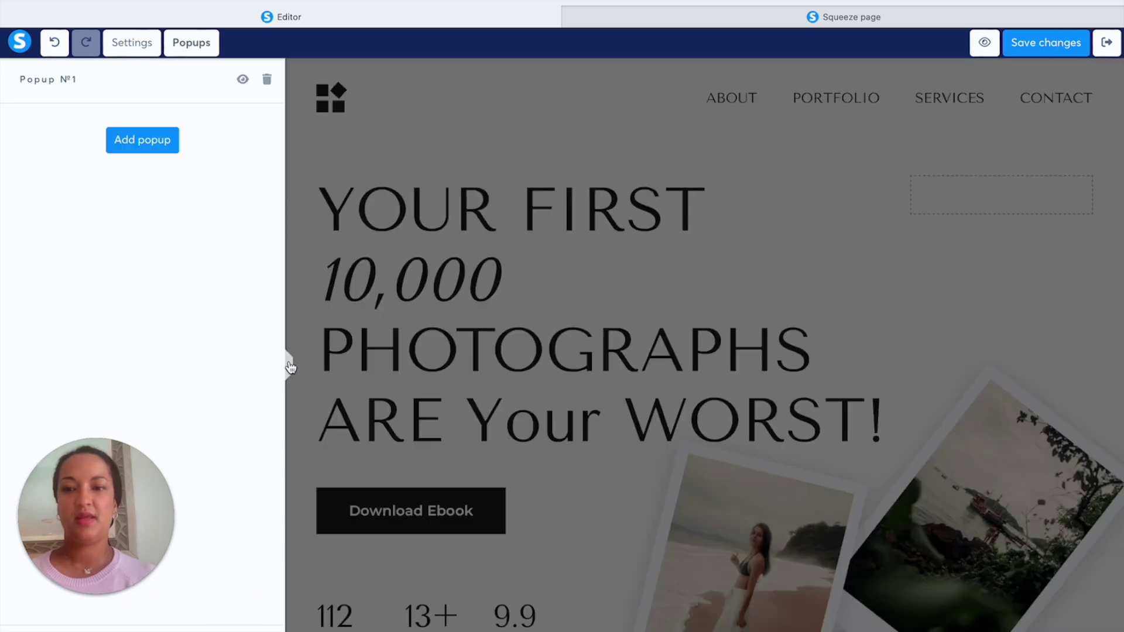
click(290, 362)
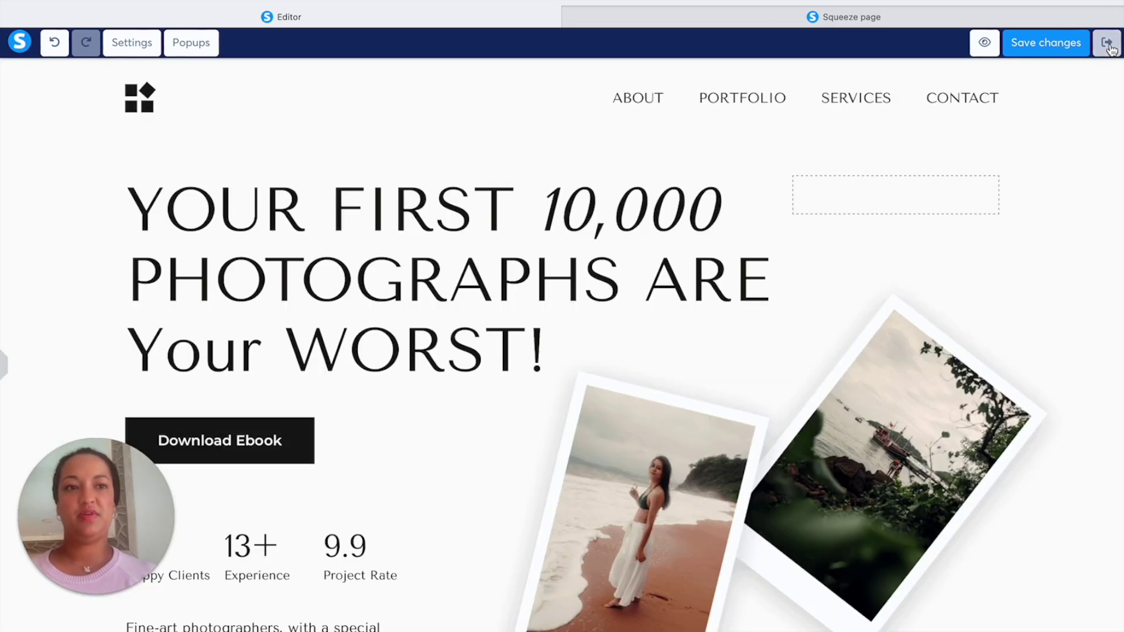
Step: Save and exit the squeeze page, and apply the "Thanks For Showing Interest!" template to the Thank You / Download Page step
click(1106, 42)
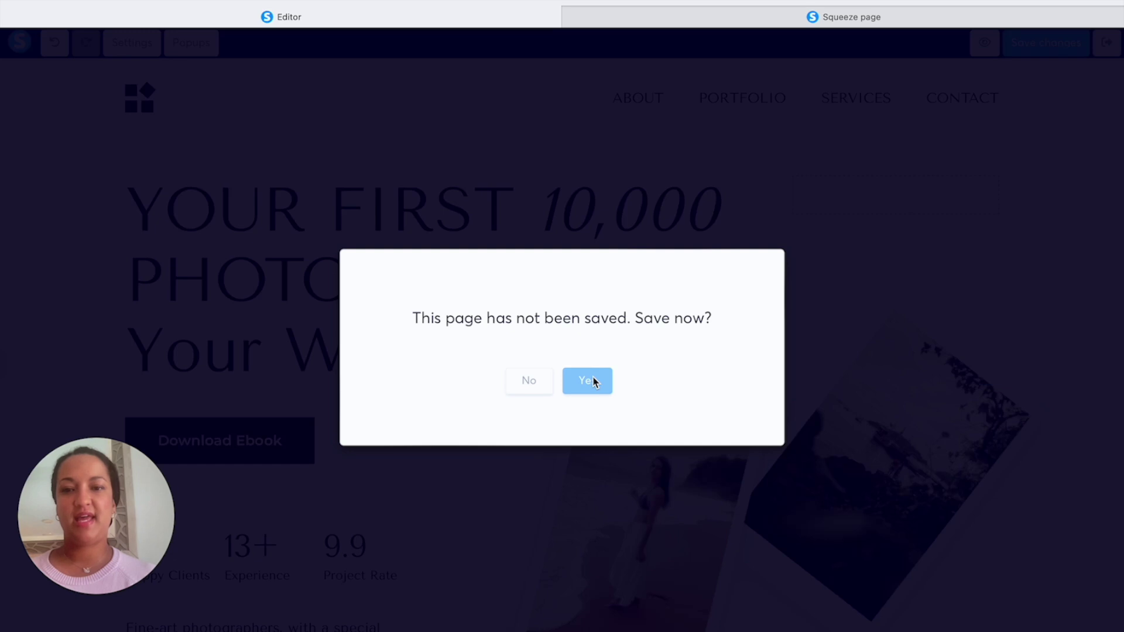
click(588, 380)
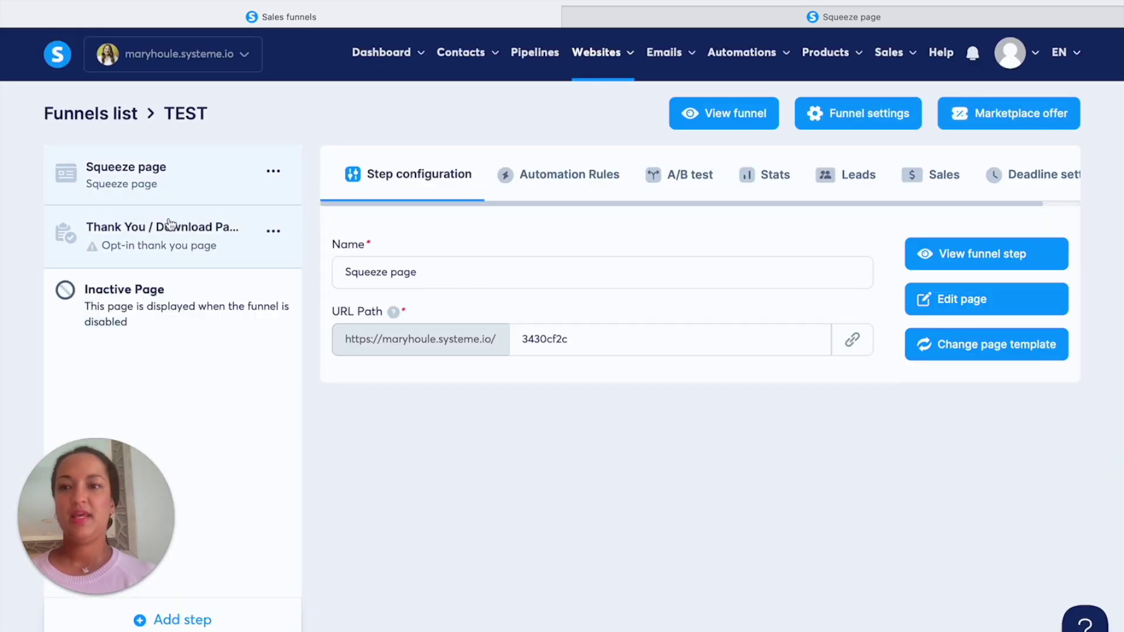
click(172, 222)
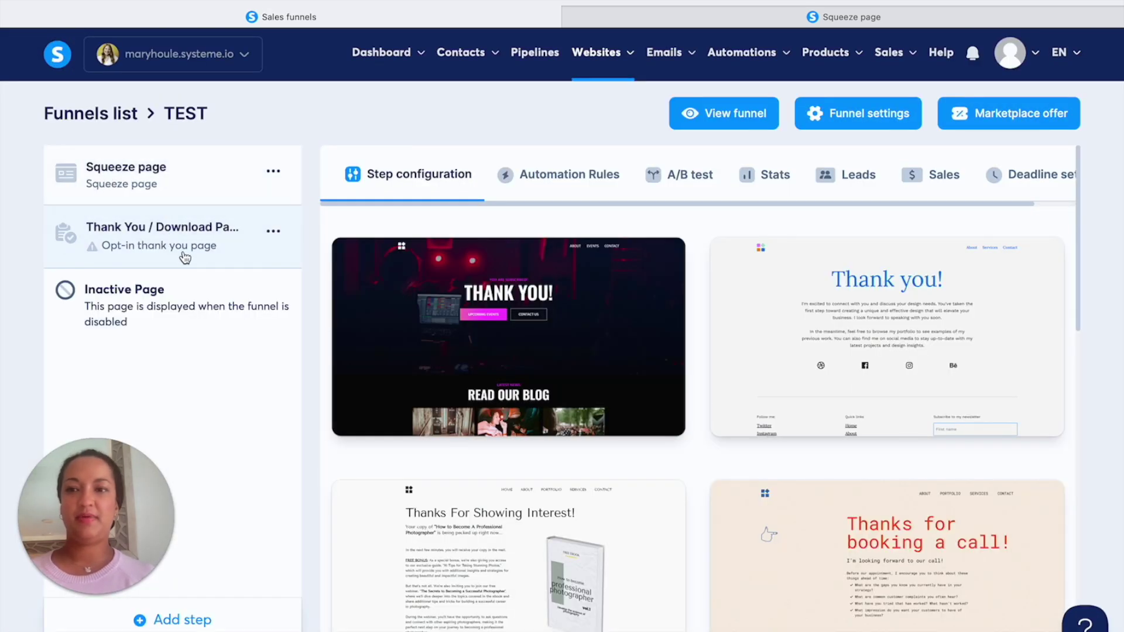
scroll(573, 515, down, 4)
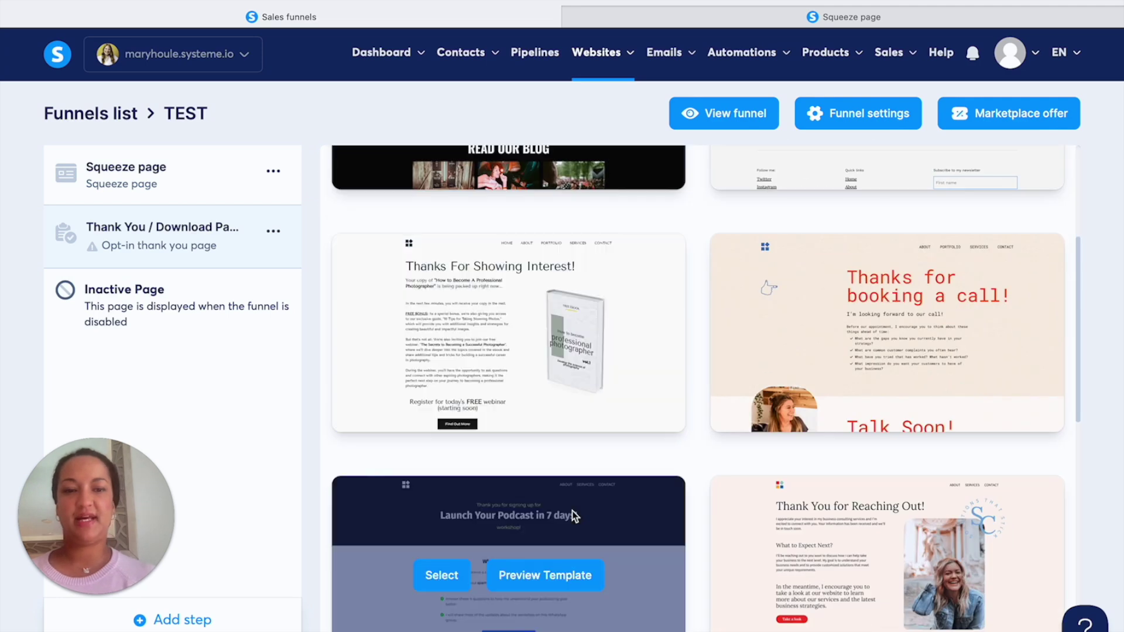
click(454, 340)
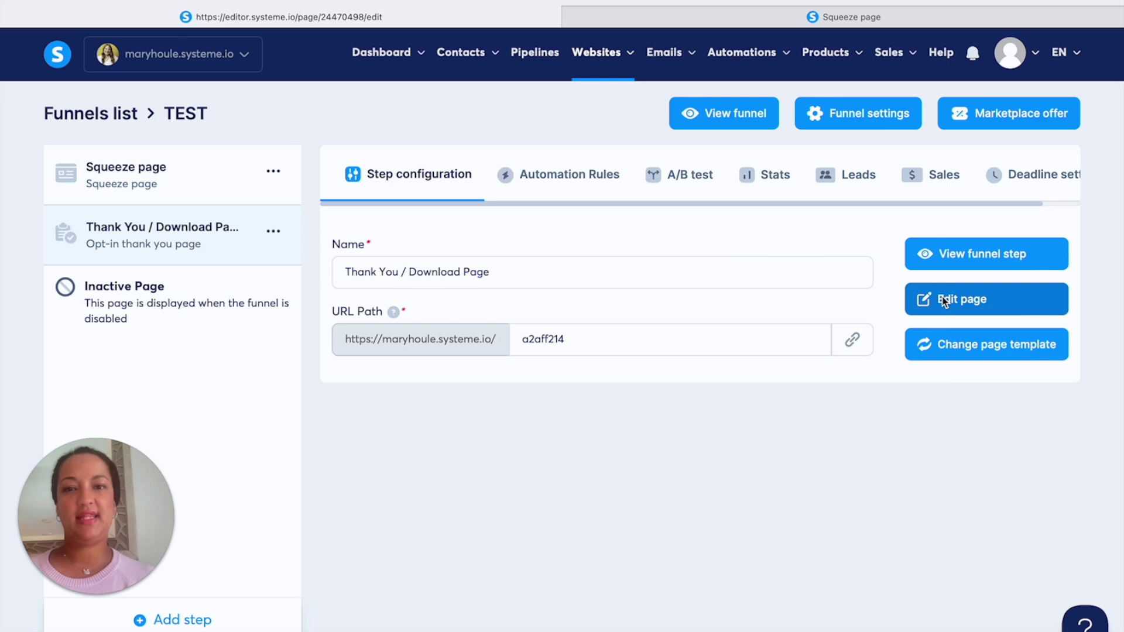
Step: Open the thank-you page in the editor, review its layout, and return to the funnel's Squeeze page step
click(944, 301)
scroll(539, 427, down, 10)
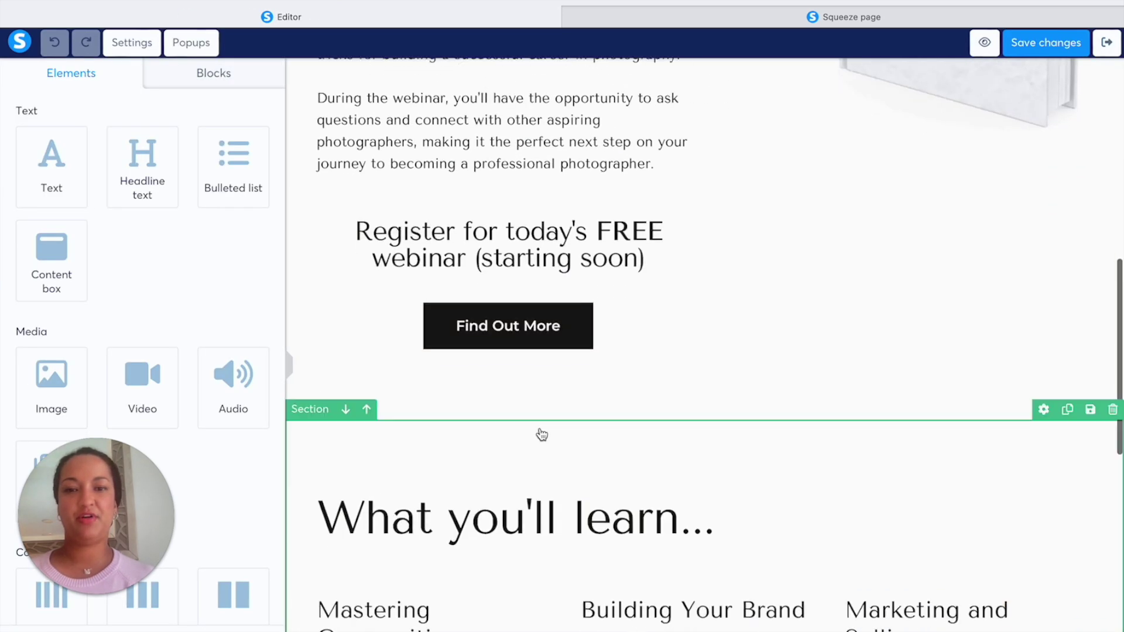
scroll(541, 434, up, 10)
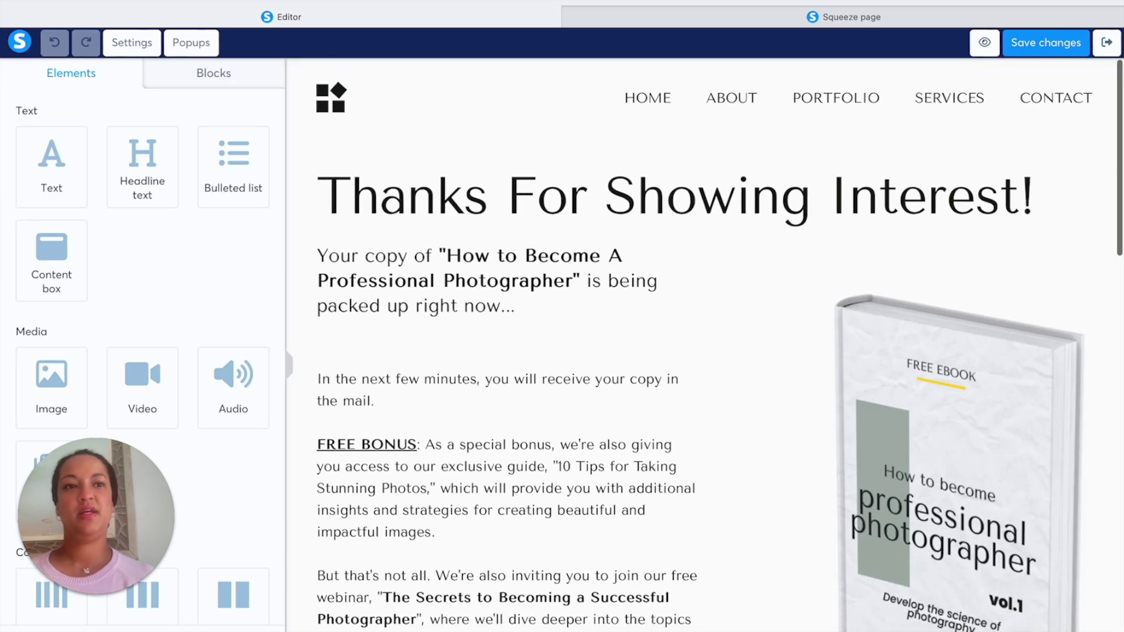
click(1106, 42)
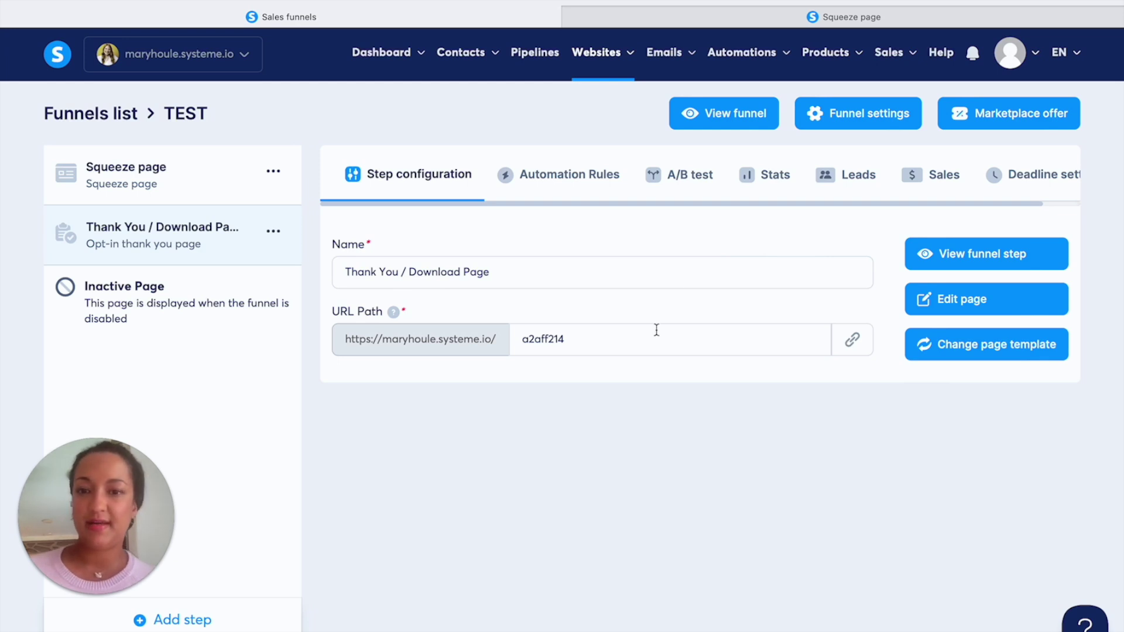
click(202, 188)
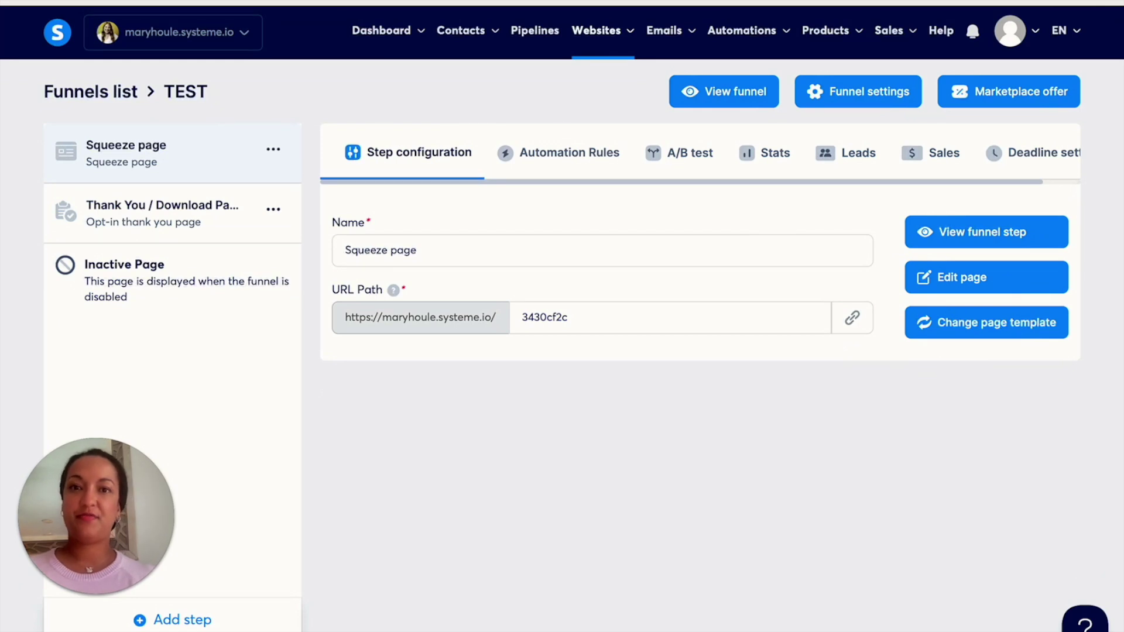
Step: Go from the TEST funnel to the list of email campaigns
mouse_move(597, 28)
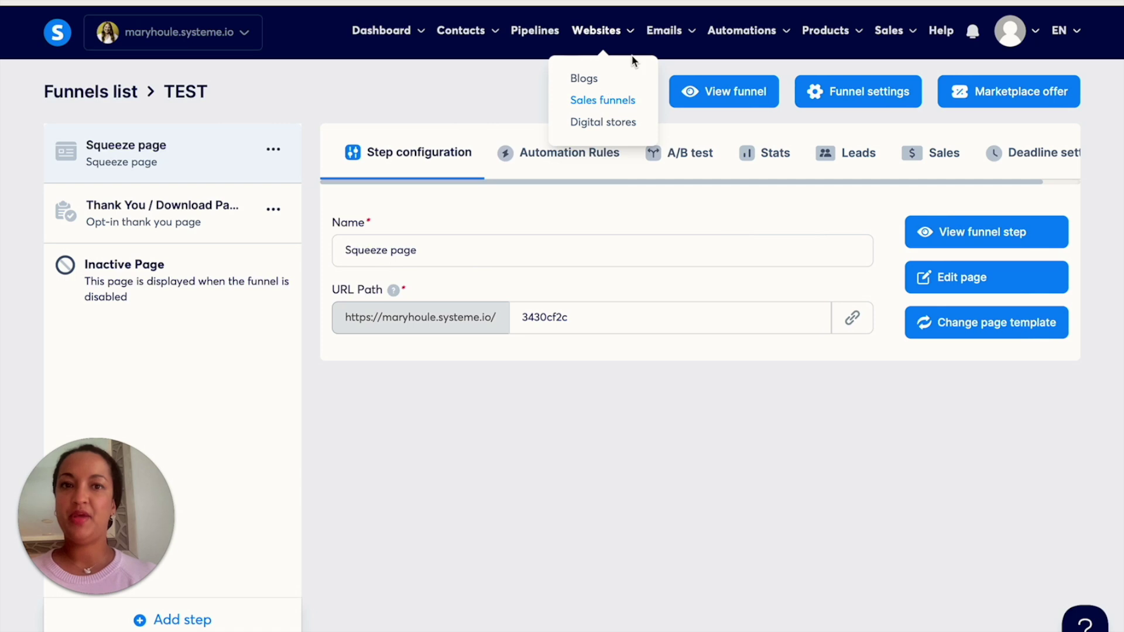
mouse_move(669, 29)
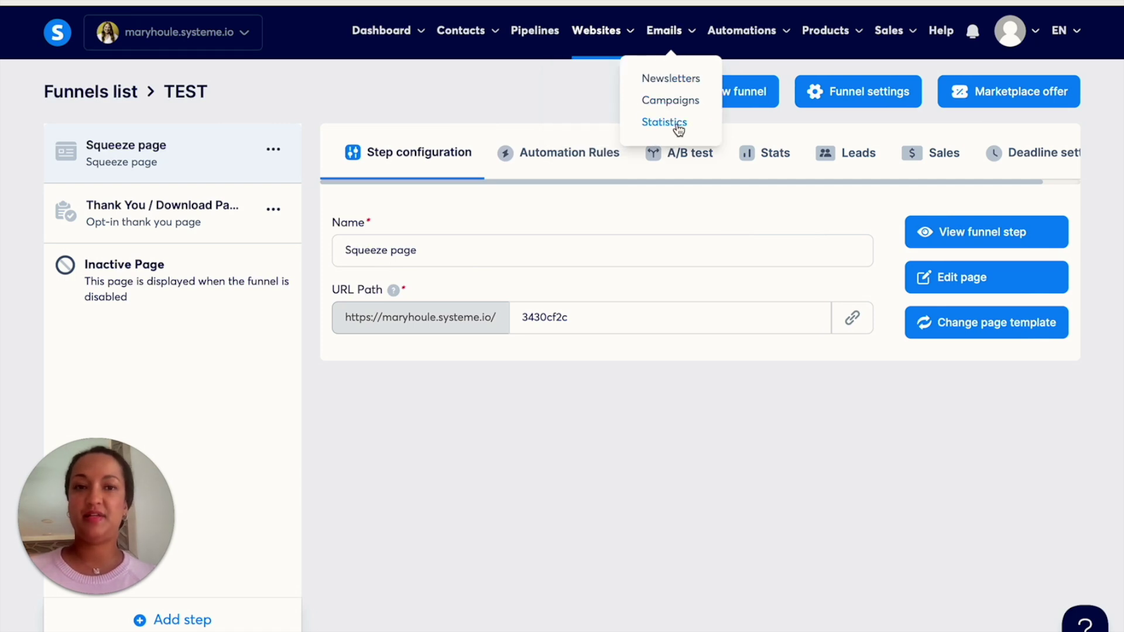
click(675, 103)
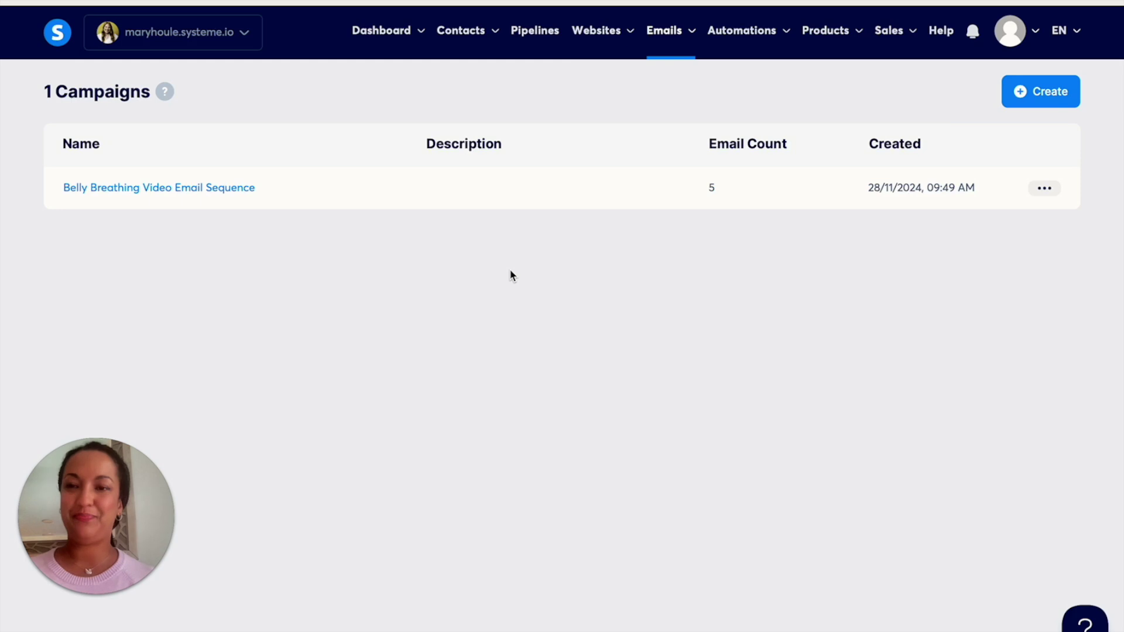
Step: Try to create an email campaign named TEST with the account's sender email address, and dismiss the form
mouse_move(660, 32)
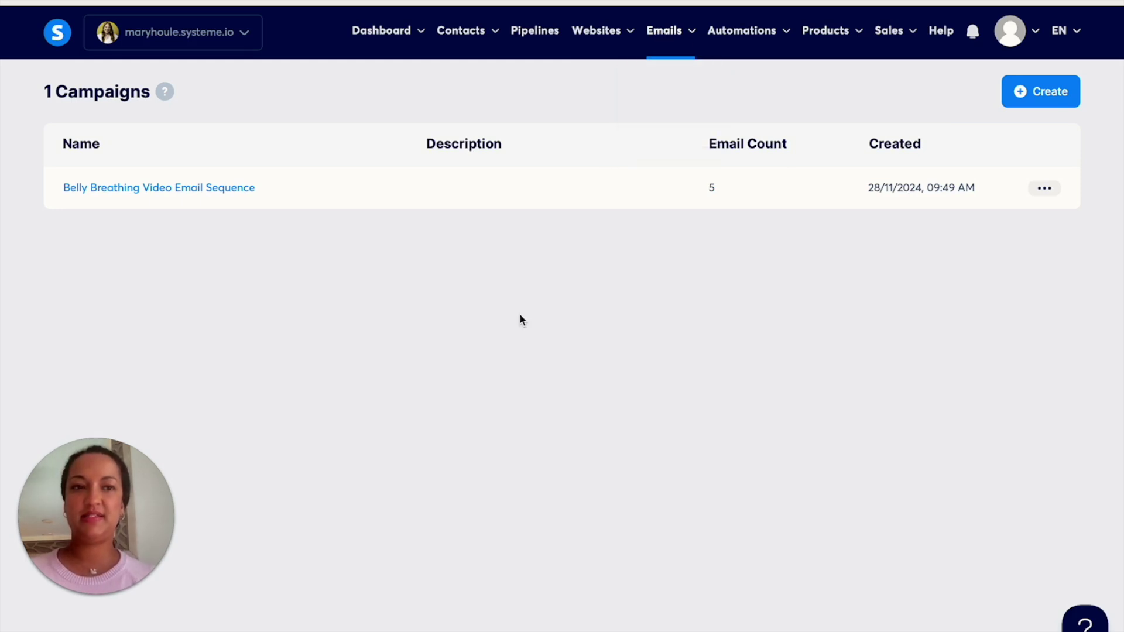
click(1066, 101)
click(378, 246)
text(TEST)
click(375, 305)
click(776, 312)
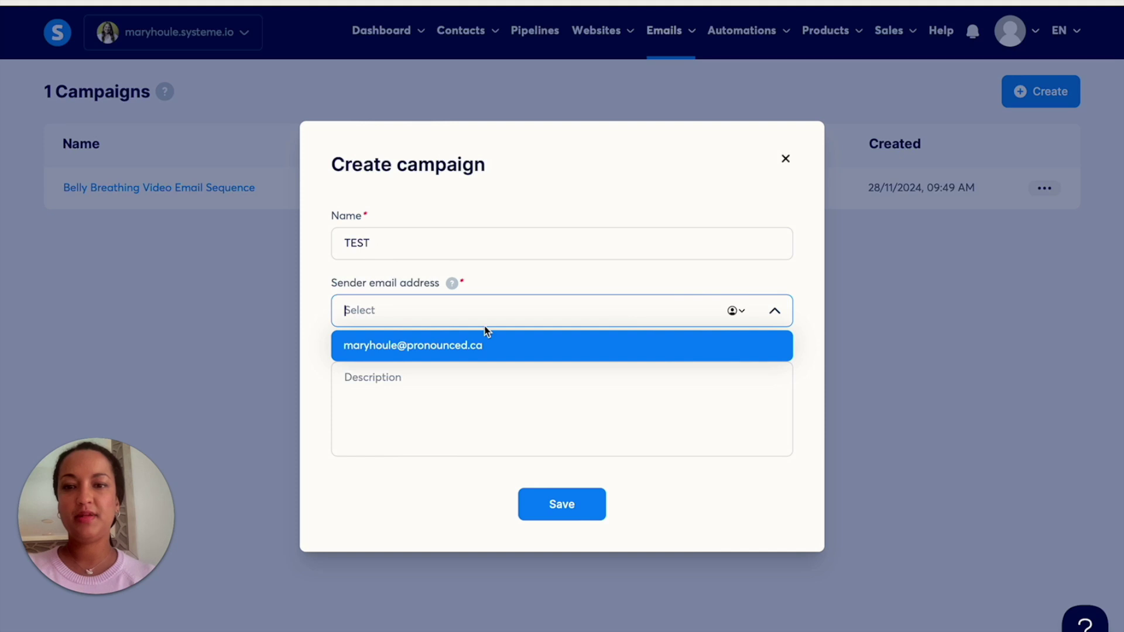
click(466, 345)
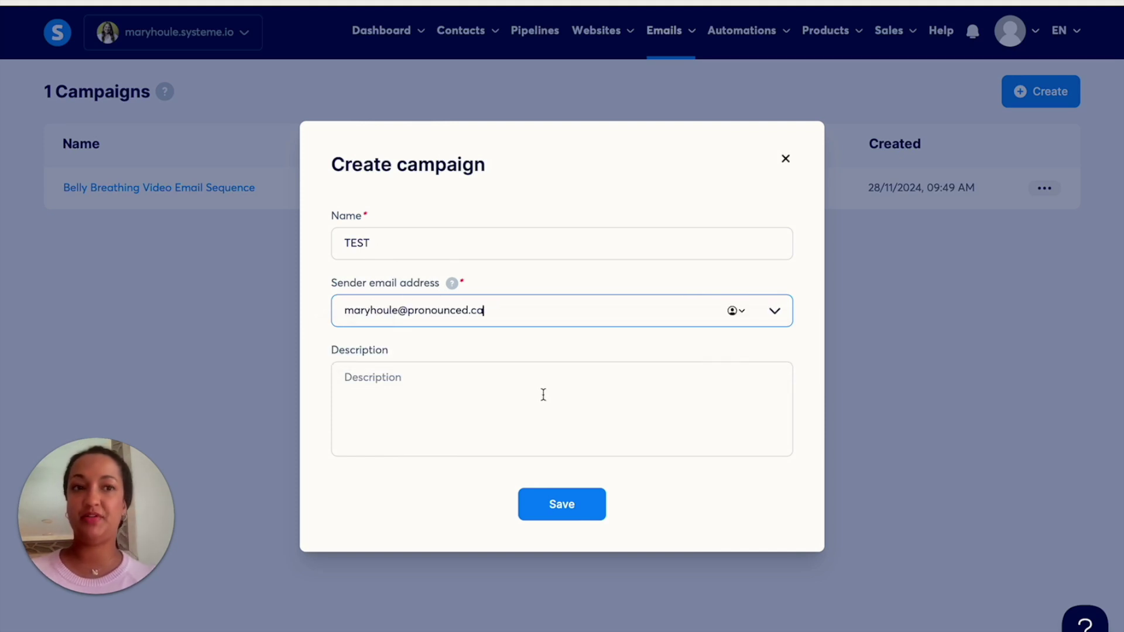
click(582, 513)
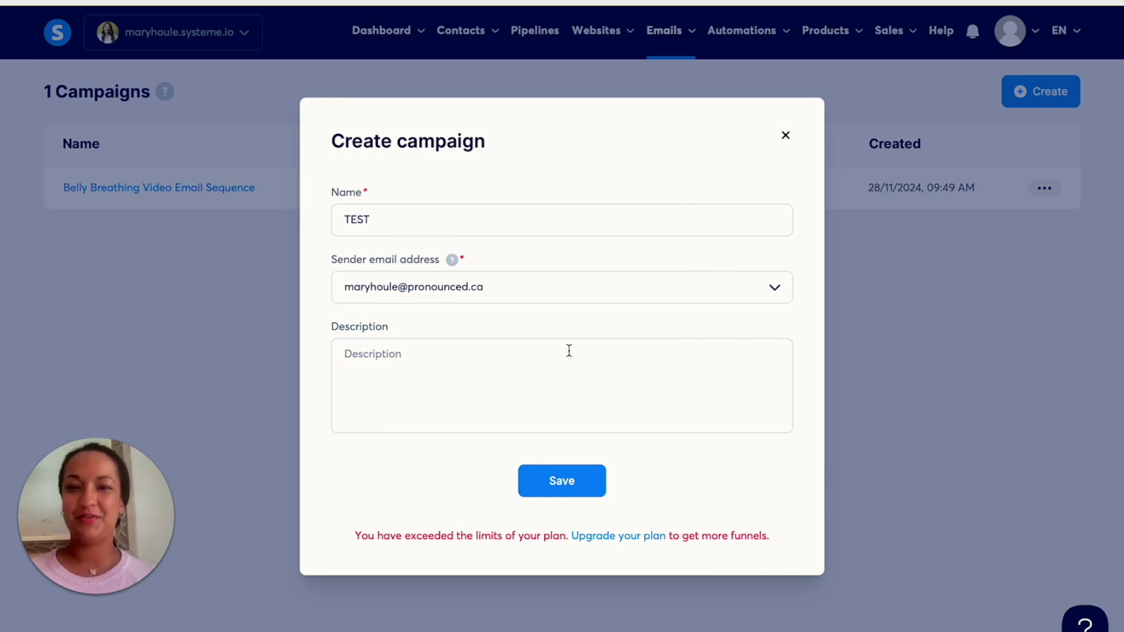
click(785, 138)
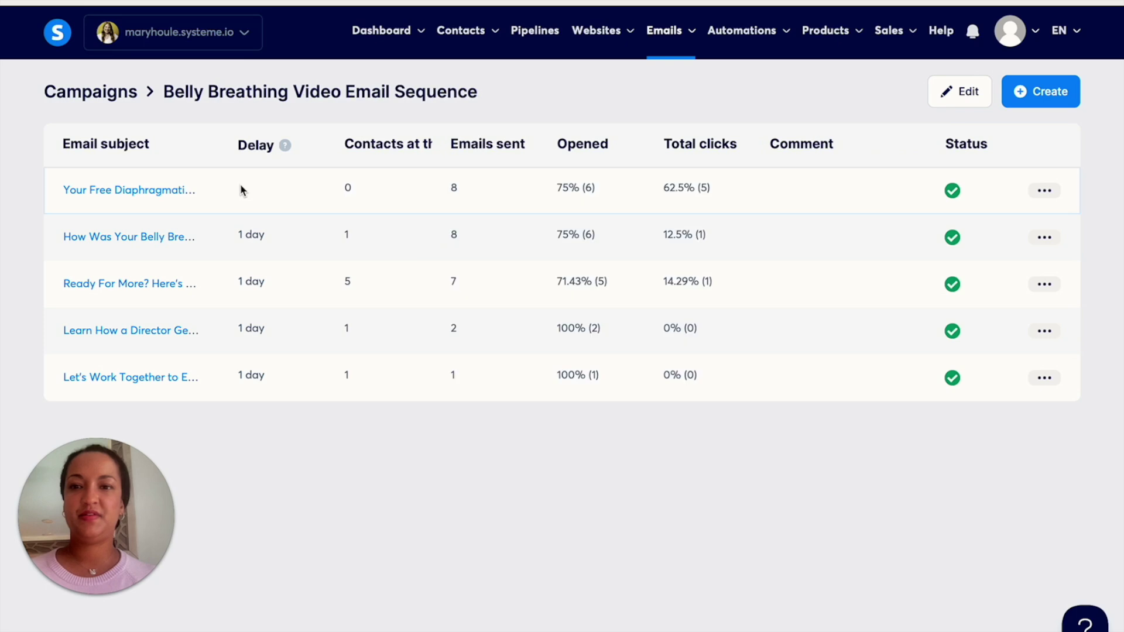
Step: In the Belly Breathing Video Email Sequence campaign, examine the form for adding an email, close it, and check the first email's options
click(1059, 91)
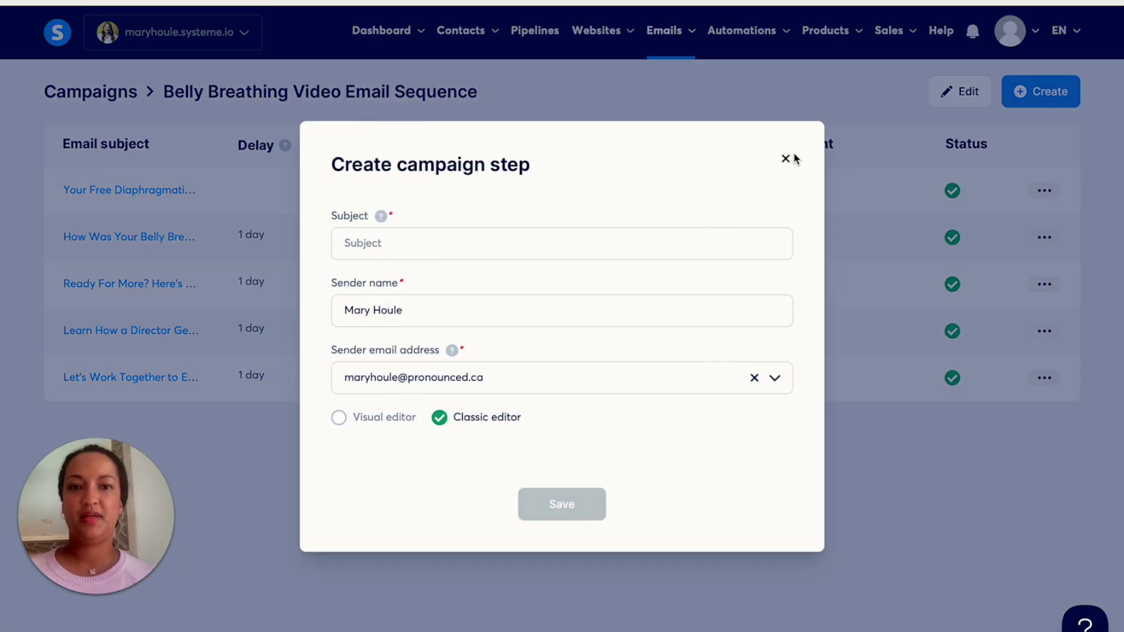
click(786, 158)
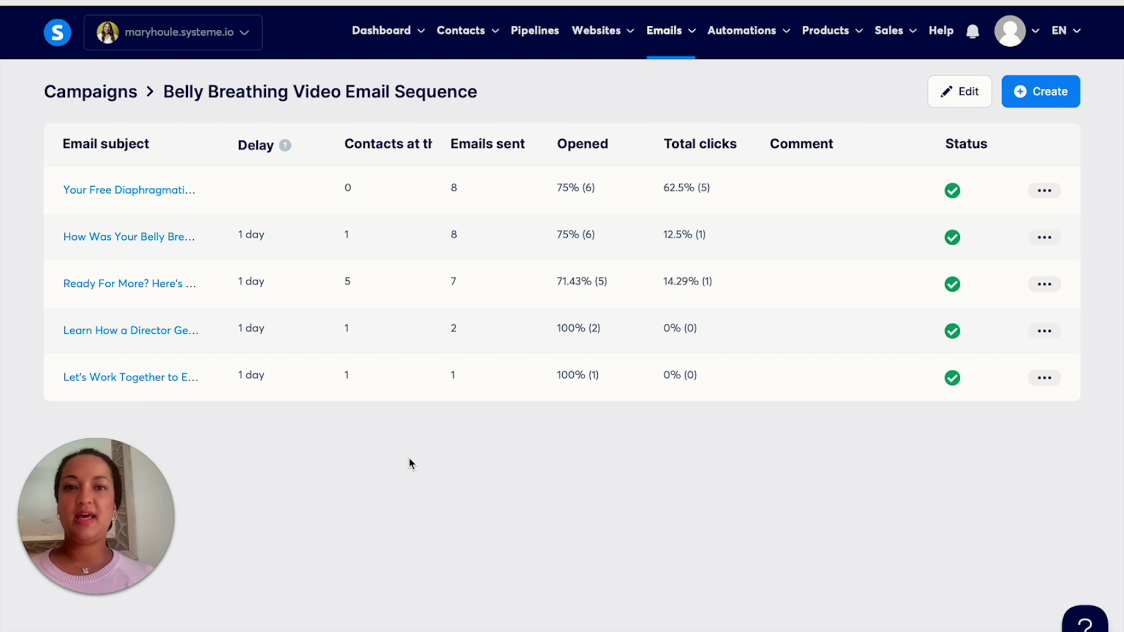
click(1040, 190)
Step: Open the automation workflows list, view the form for creating a workflow, and close it without saving
mouse_move(718, 34)
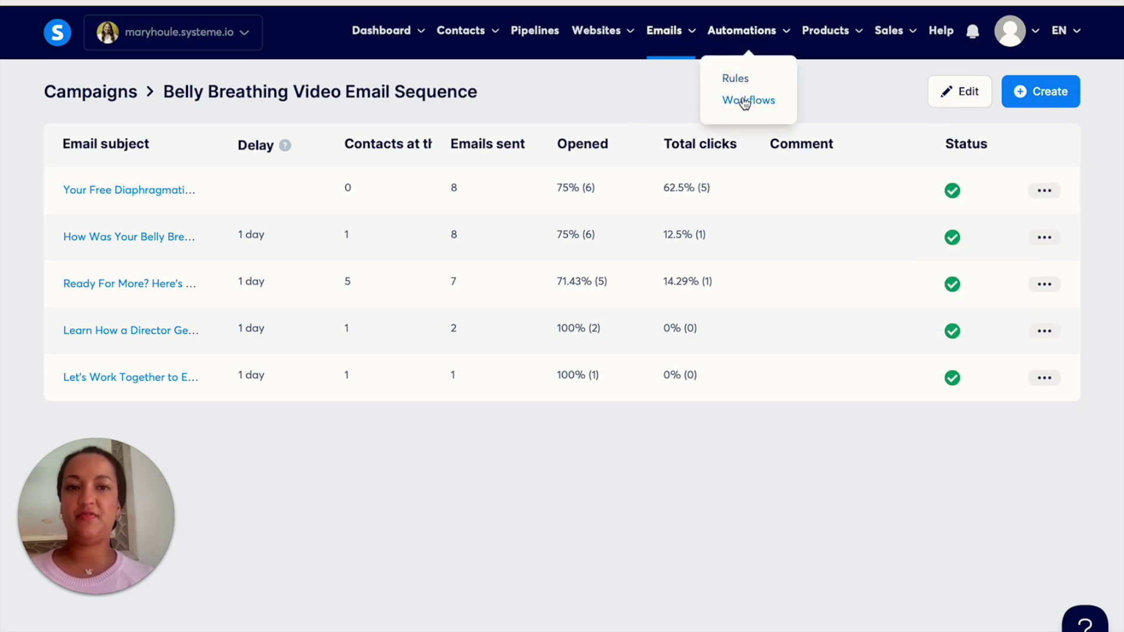
click(745, 103)
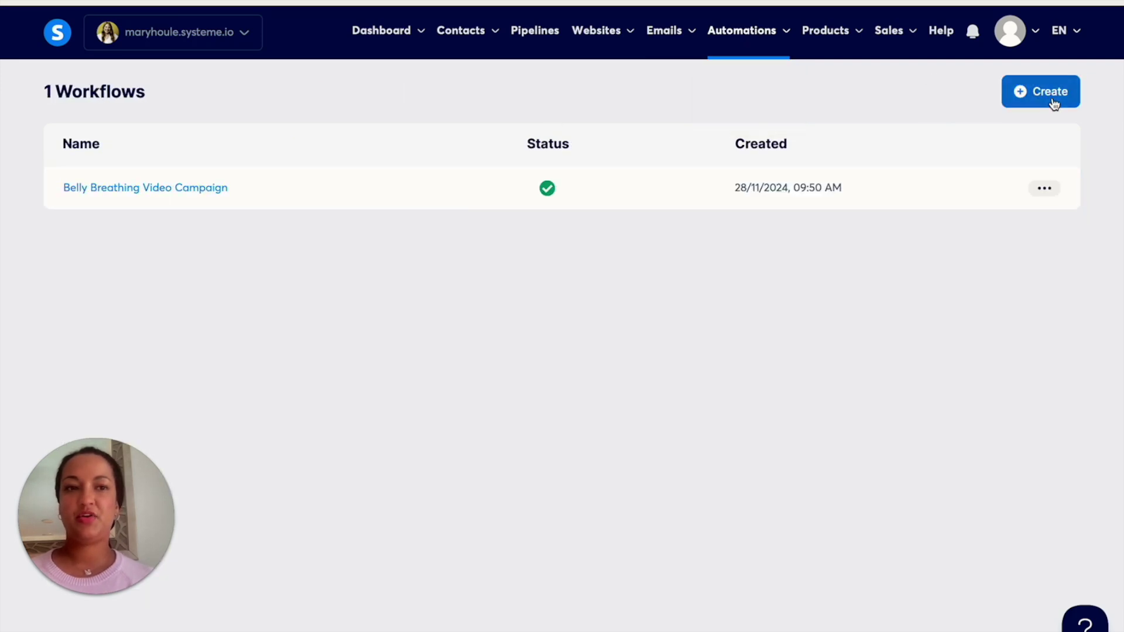
click(1052, 103)
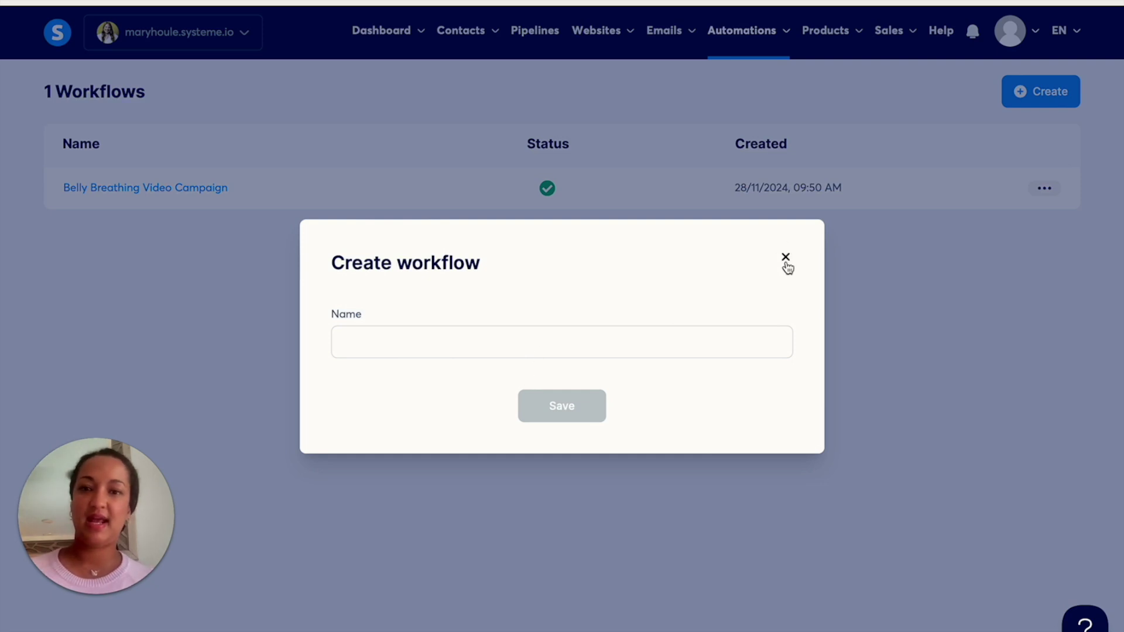
click(785, 258)
Step: Examine the Belly Breathing Video Campaign workflow, including its trigger's funnel and page choices, and exit without updating it
click(157, 198)
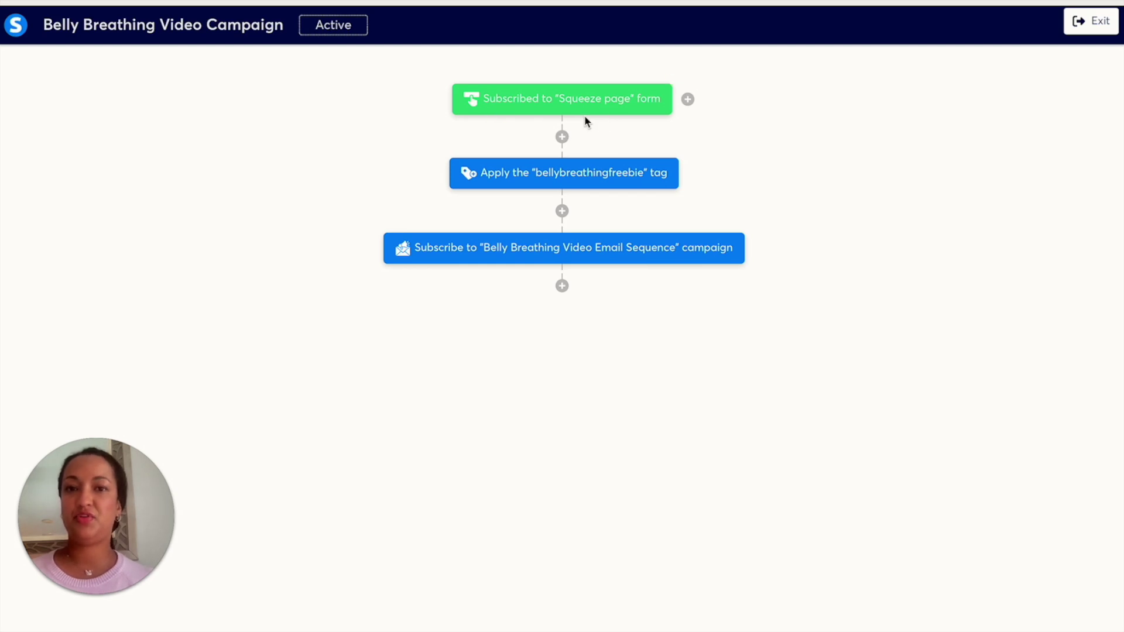
click(634, 112)
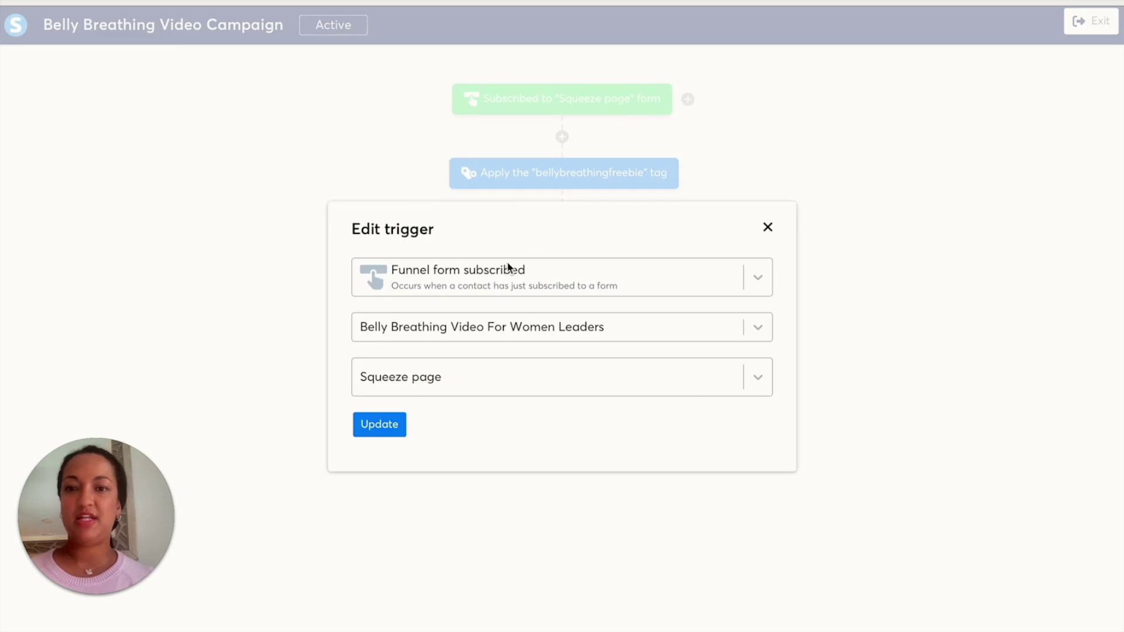
click(485, 326)
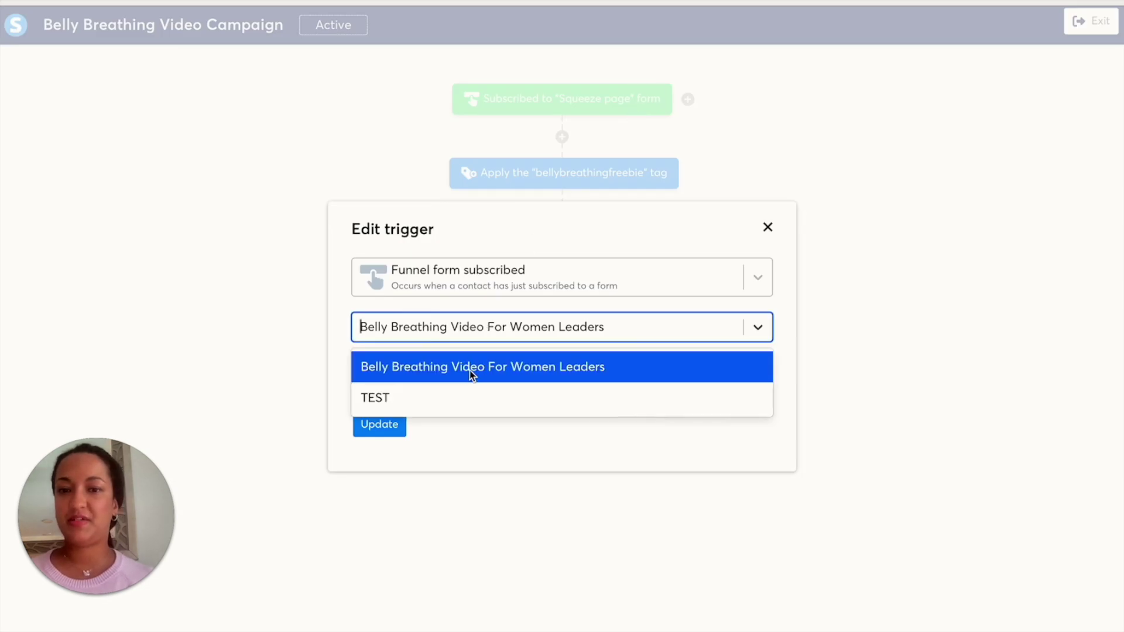
click(490, 375)
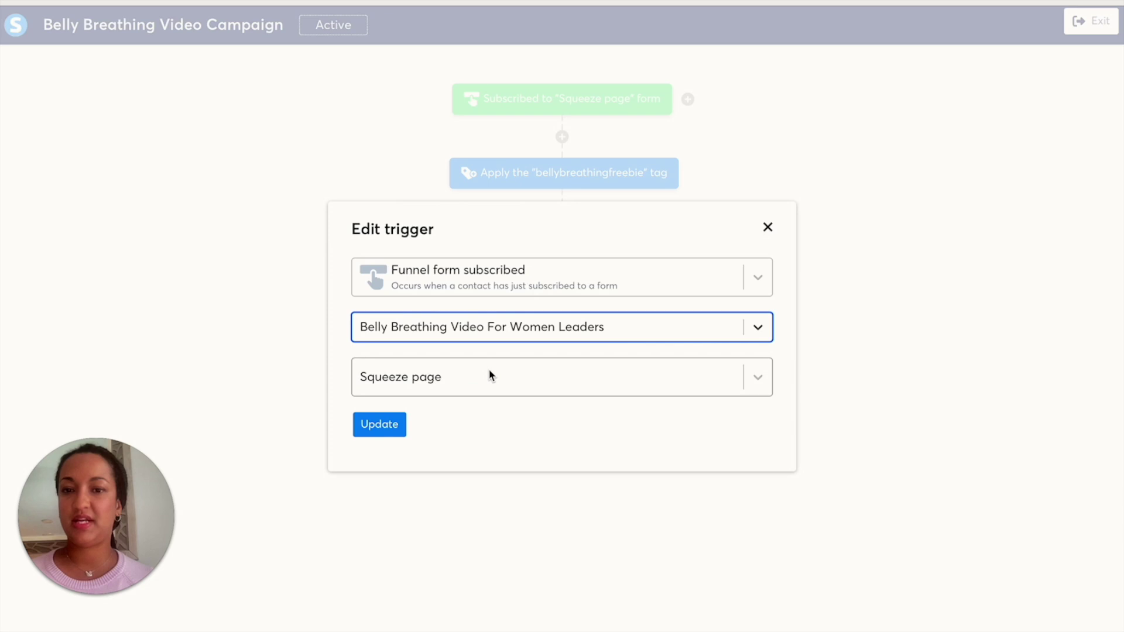
click(767, 227)
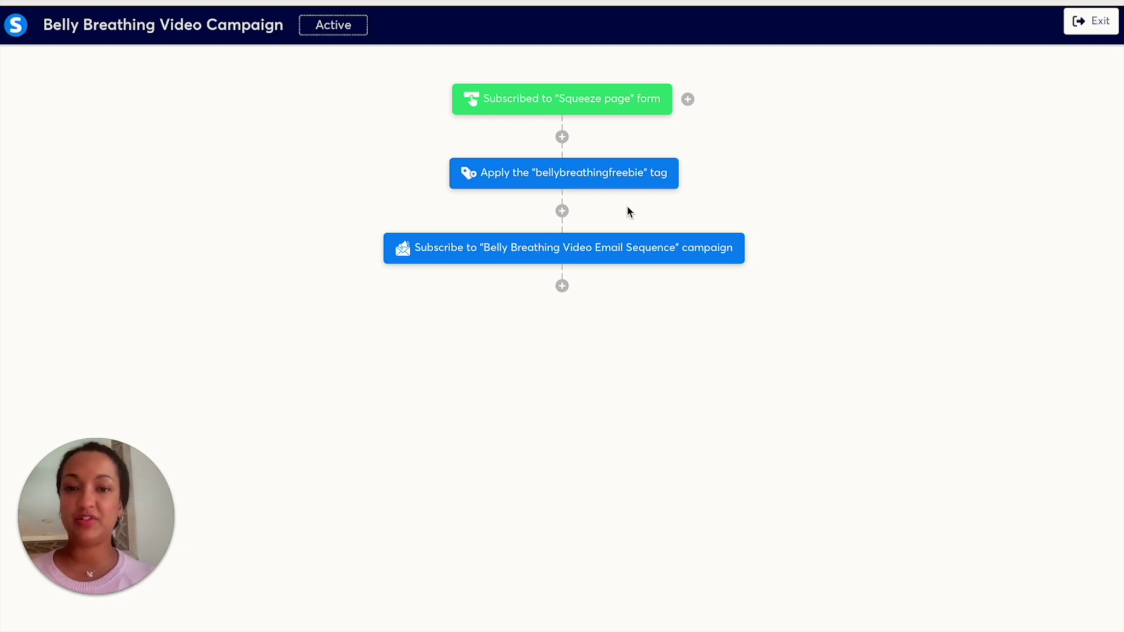
mouse_move(599, 254)
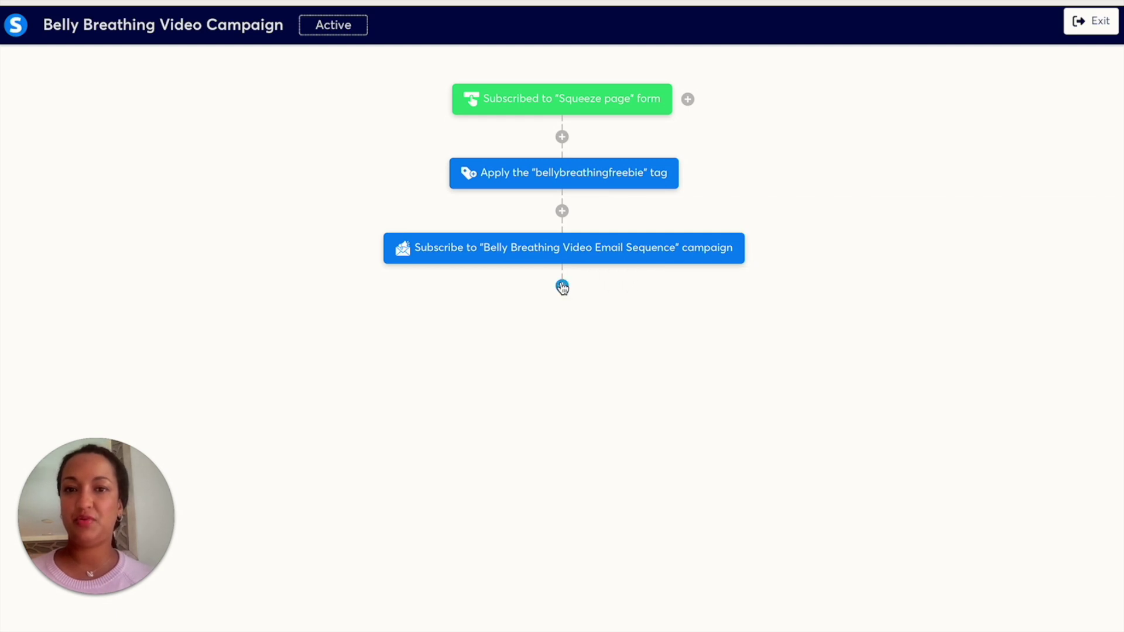
click(1077, 26)
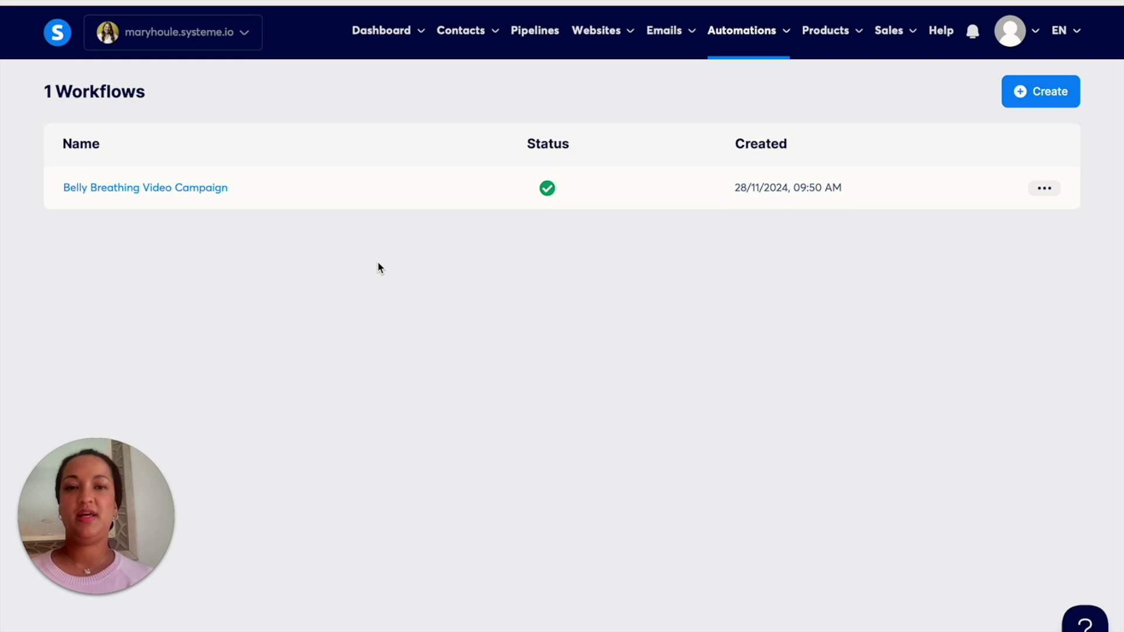
Step: Open the Belly Breathing Video For Women Leaders sales funnel and copy its squeeze page link
mouse_move(590, 38)
click(570, 101)
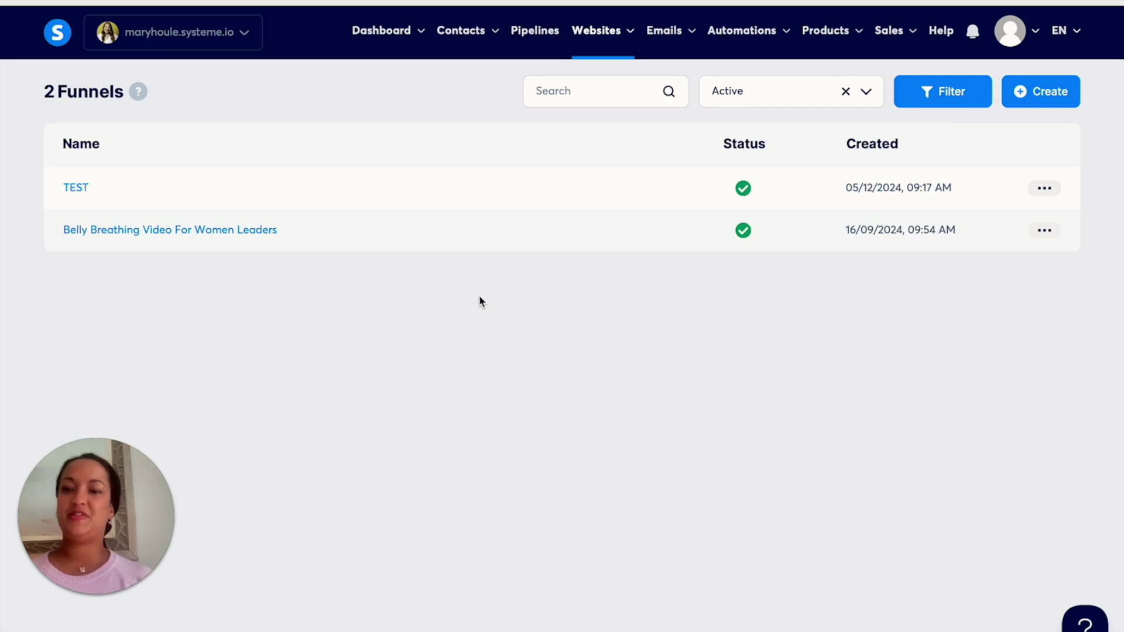
mouse_move(151, 546)
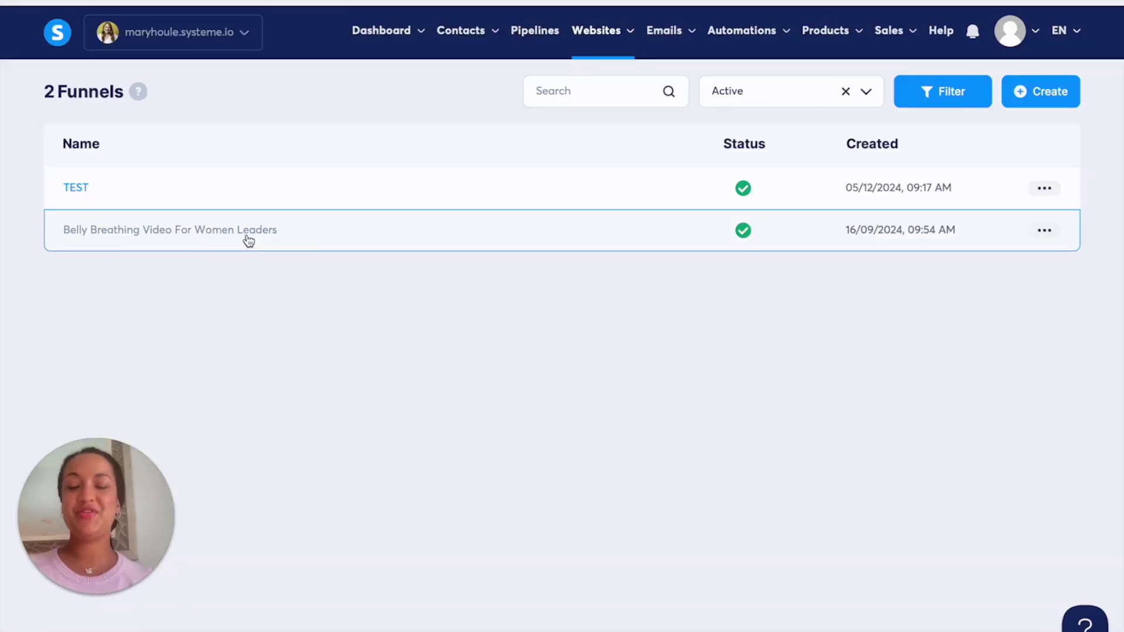
click(247, 236)
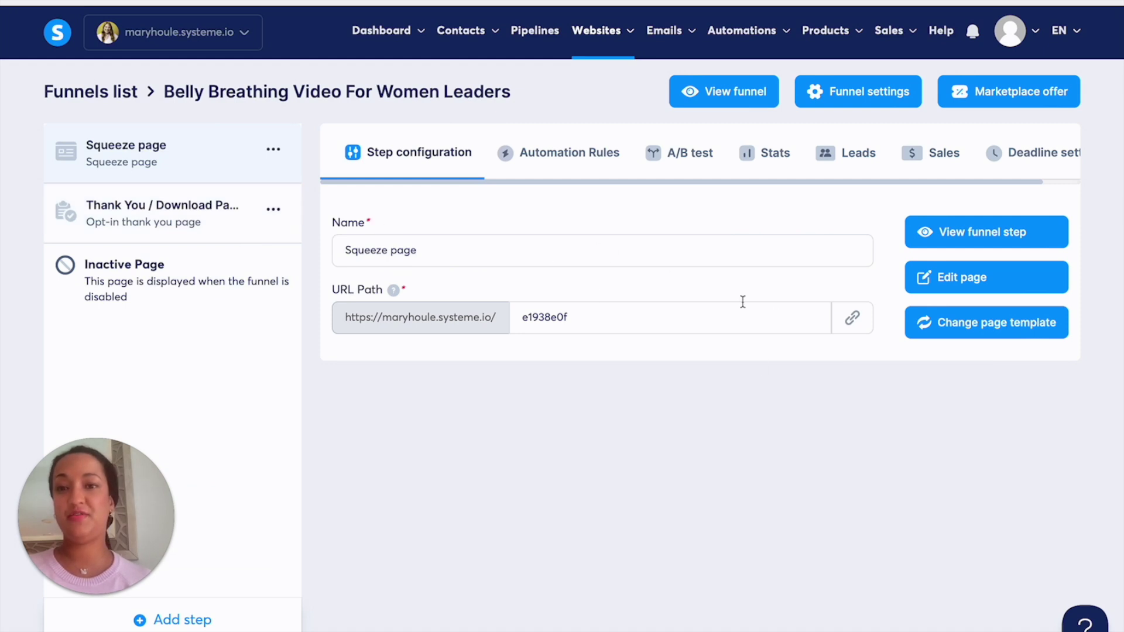
click(863, 322)
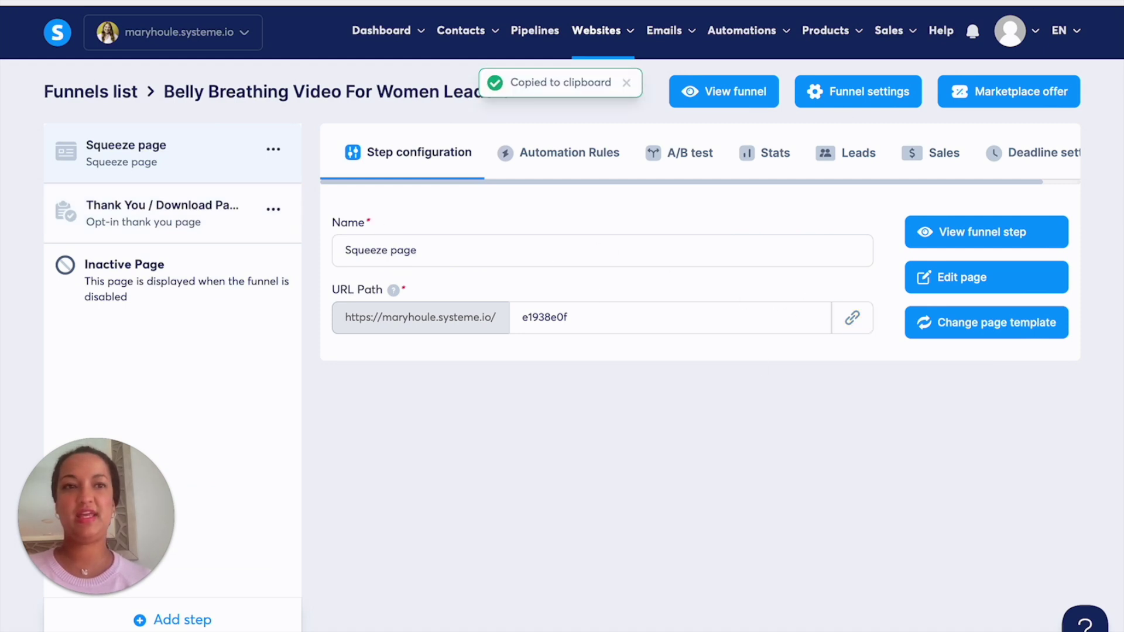
Step: Load the copied squeeze page link in a new browser tab
key(super+t)
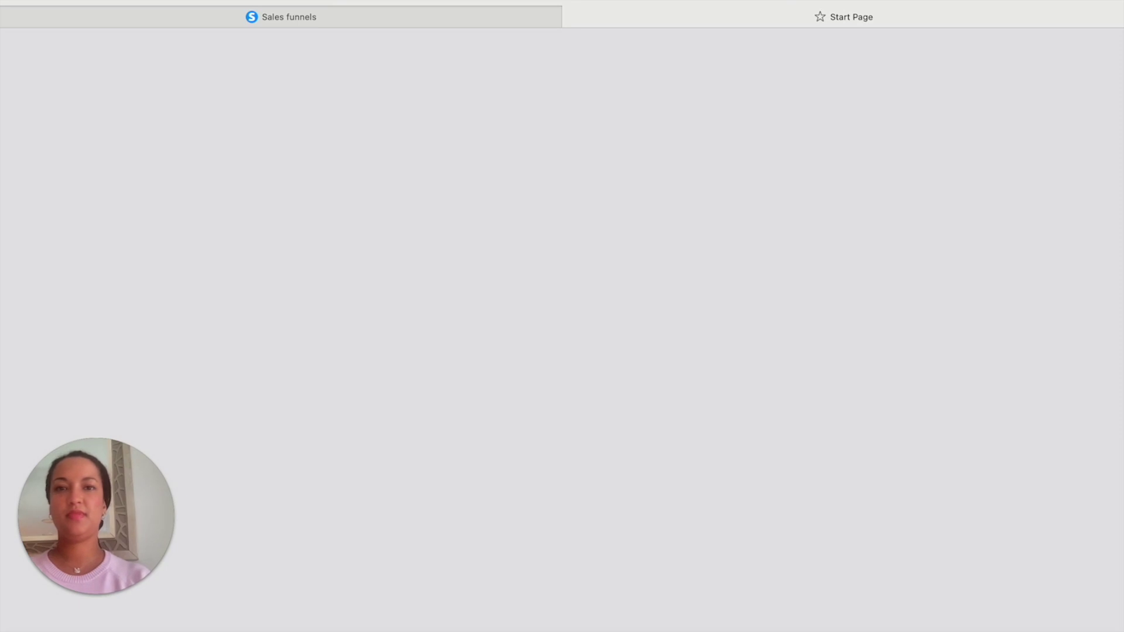
key(super+v)
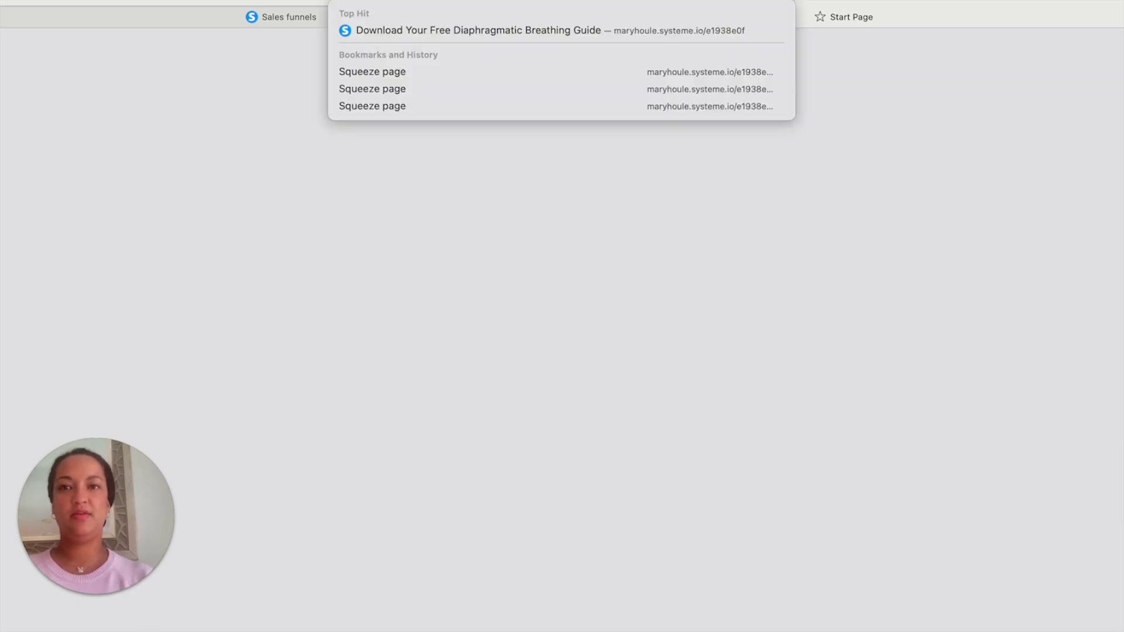
key(Return)
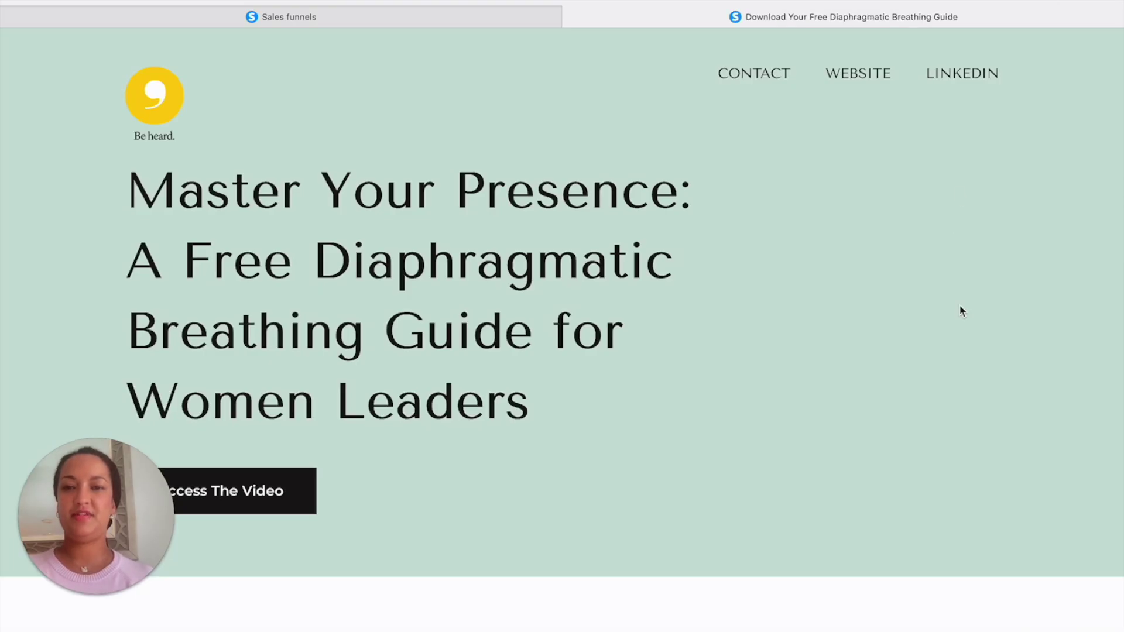
Step: Examine the live squeeze page from its headline through the What You'll Learn section to the closing call to action
scroll(961, 311, down, 1)
scroll(962, 311, up, 1)
scroll(961, 311, down, 1)
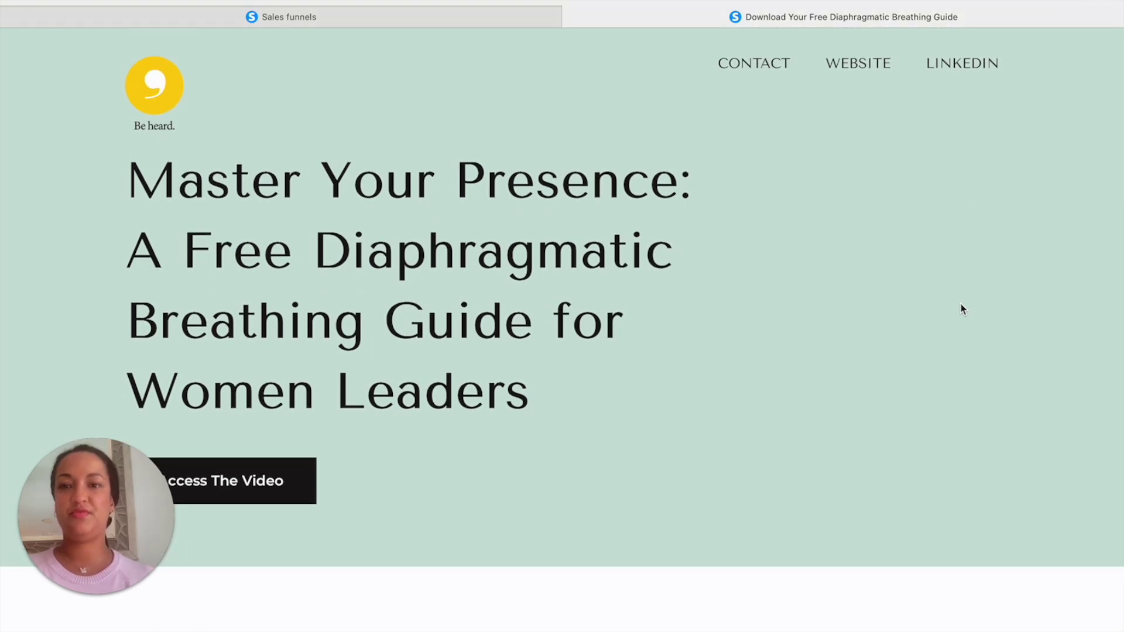
scroll(961, 309, down, 4)
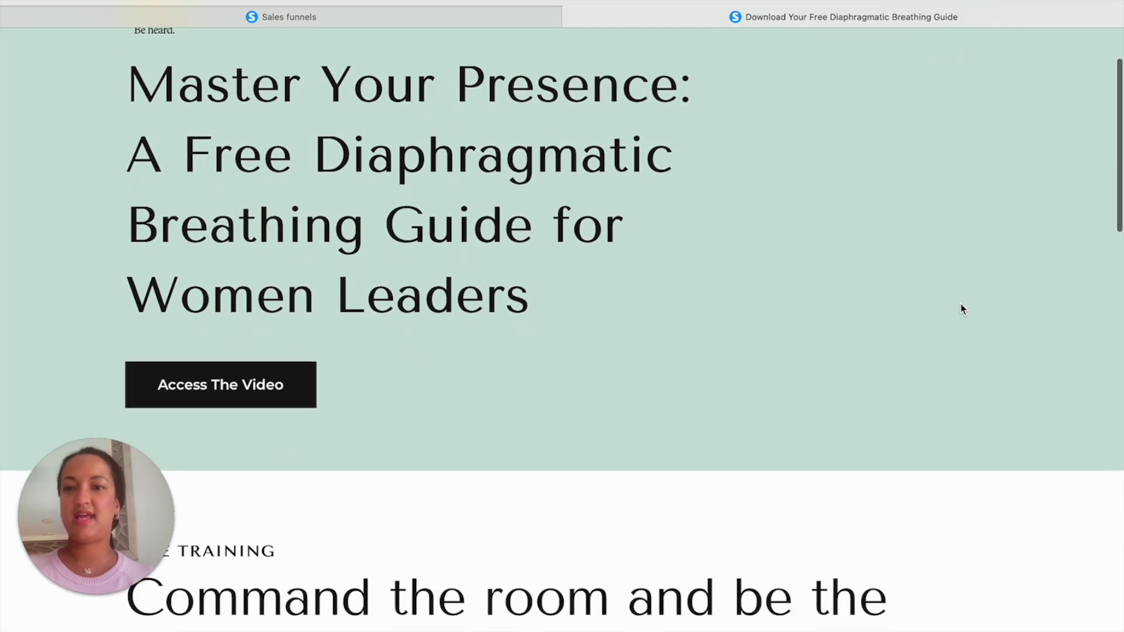
scroll(960, 304, up, 4)
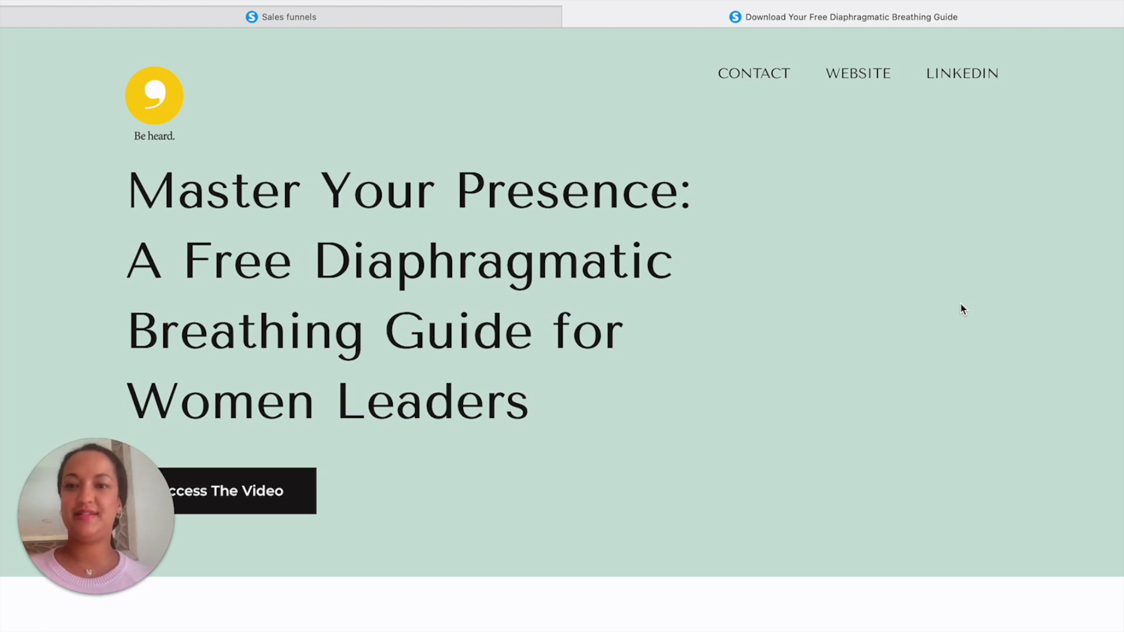
scroll(962, 309, down, 8)
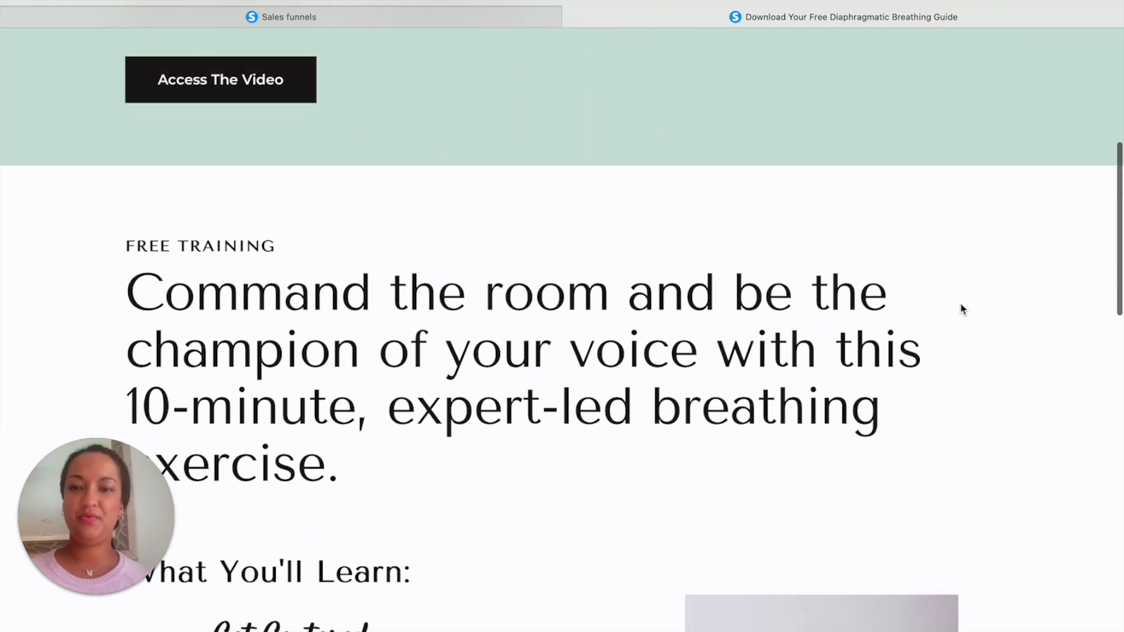
scroll(963, 309, down, 10)
scroll(962, 309, up, 2)
scroll(961, 308, up, 4)
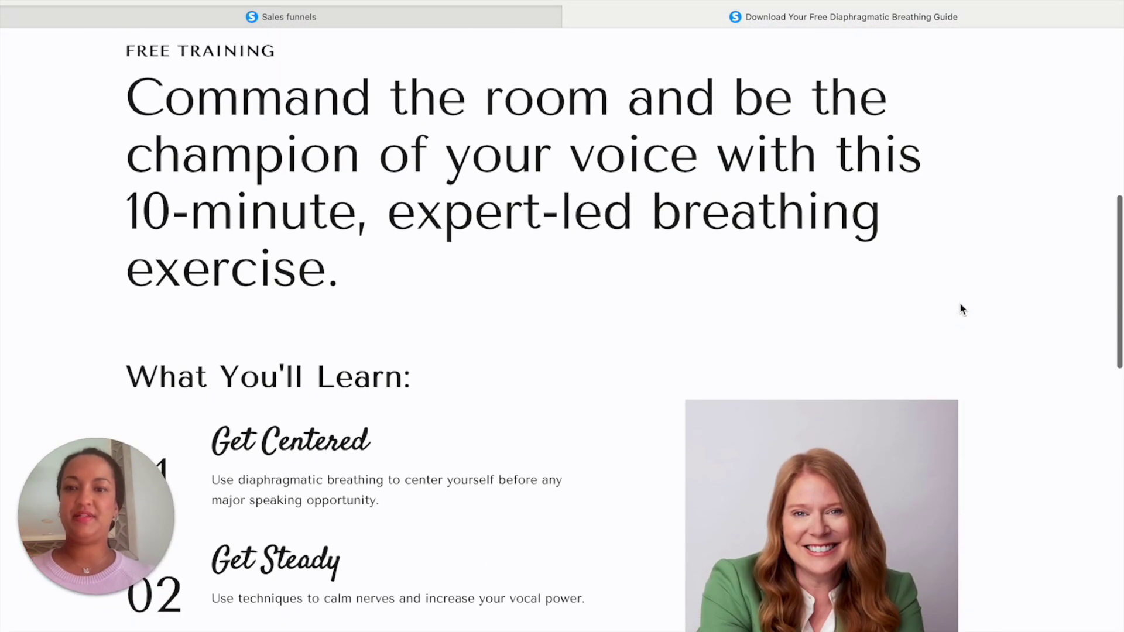
scroll(960, 305, down, 6)
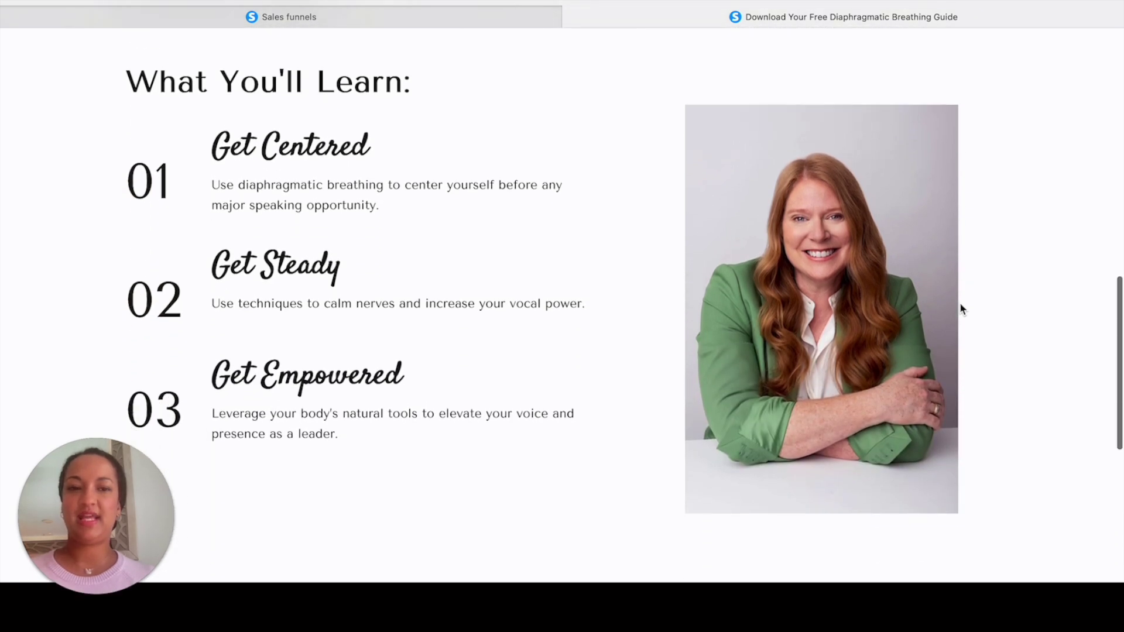
scroll(959, 302, down, 10)
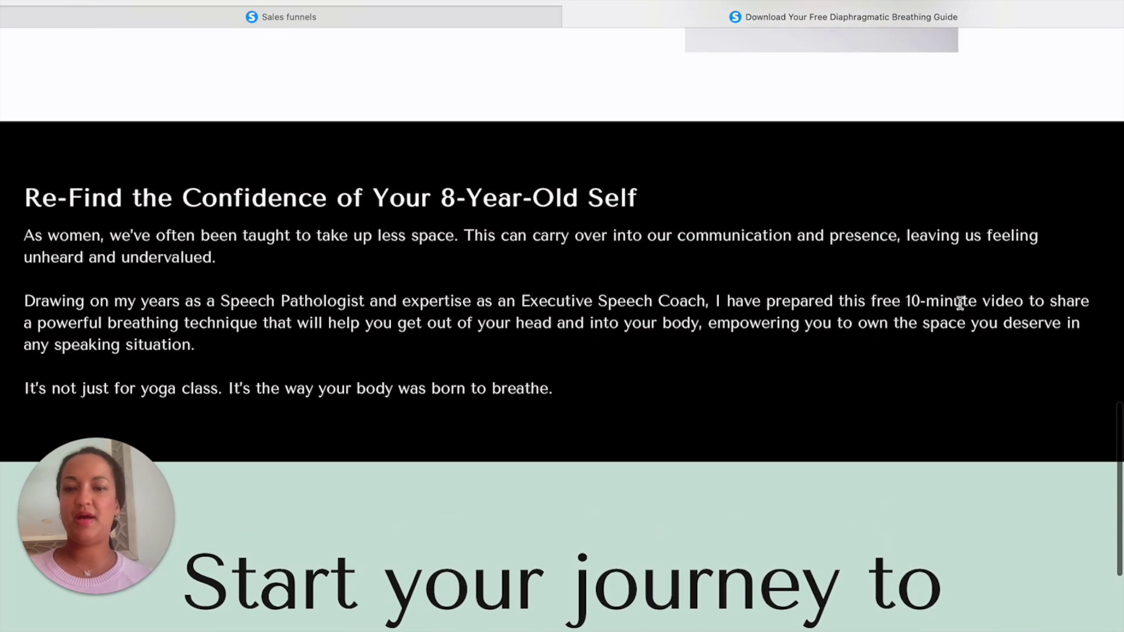
scroll(960, 303, down, 2)
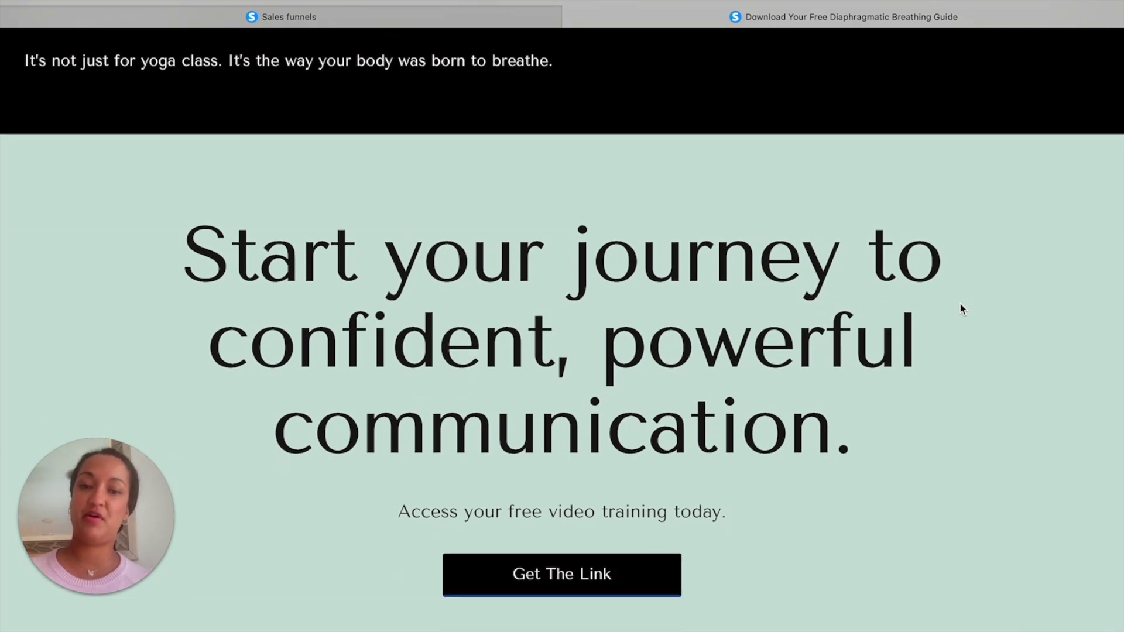
Step: Open the opt-in form from the Get The Link call to action, view its name and email fields, and close it
click(575, 583)
click(574, 390)
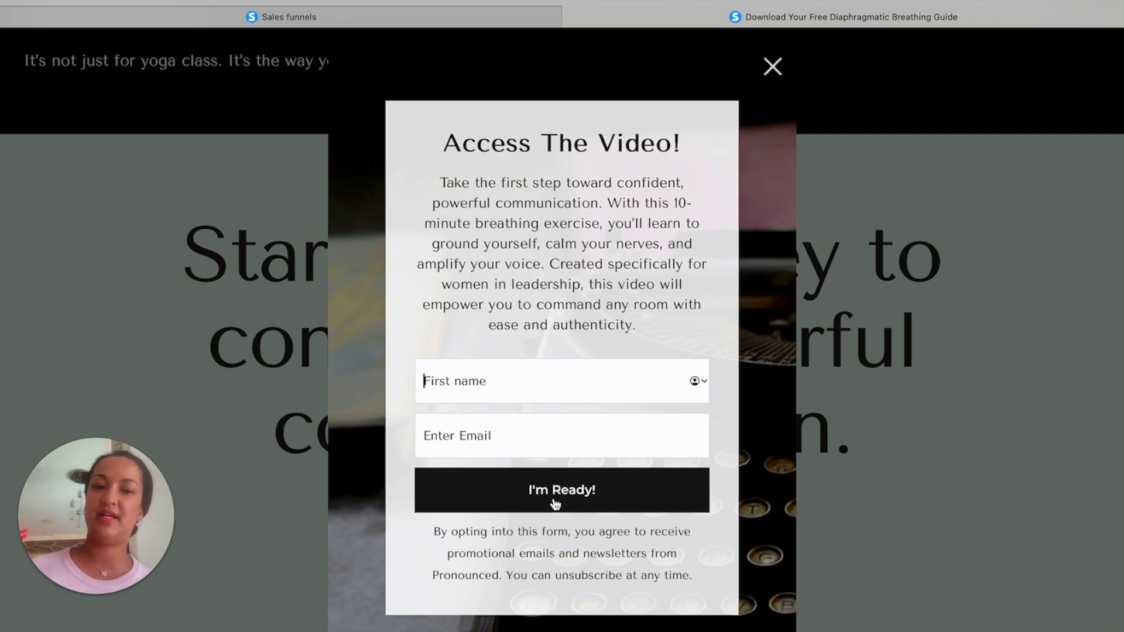
click(778, 74)
Step: Copy the Thank You / Download Page link from the funnel's step configuration and load it in a new browser tab
click(527, 16)
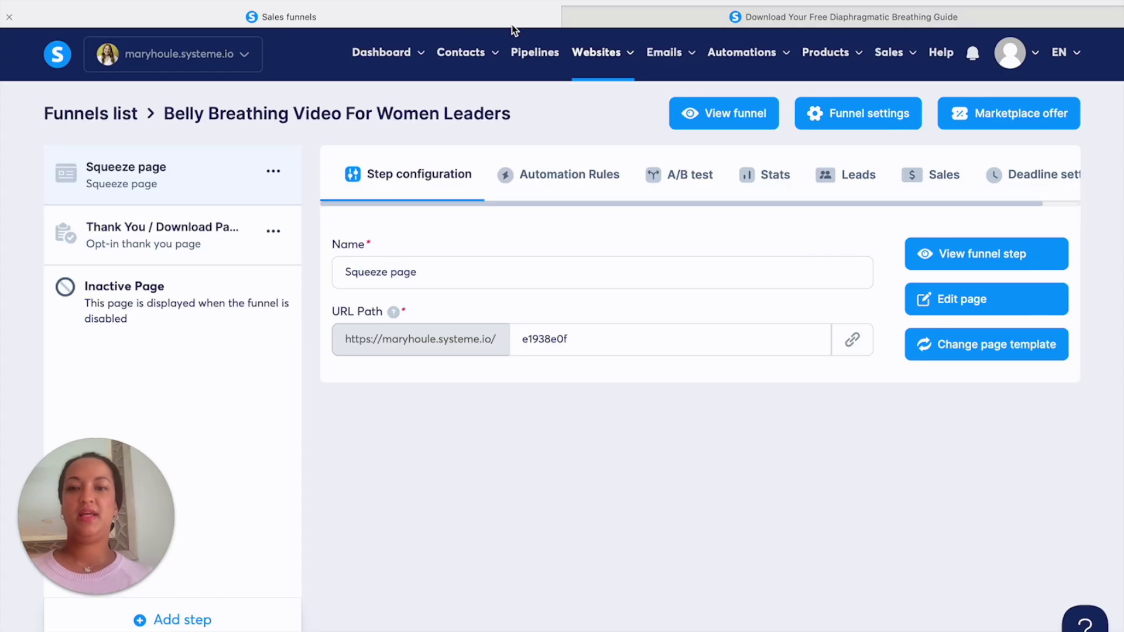
click(187, 233)
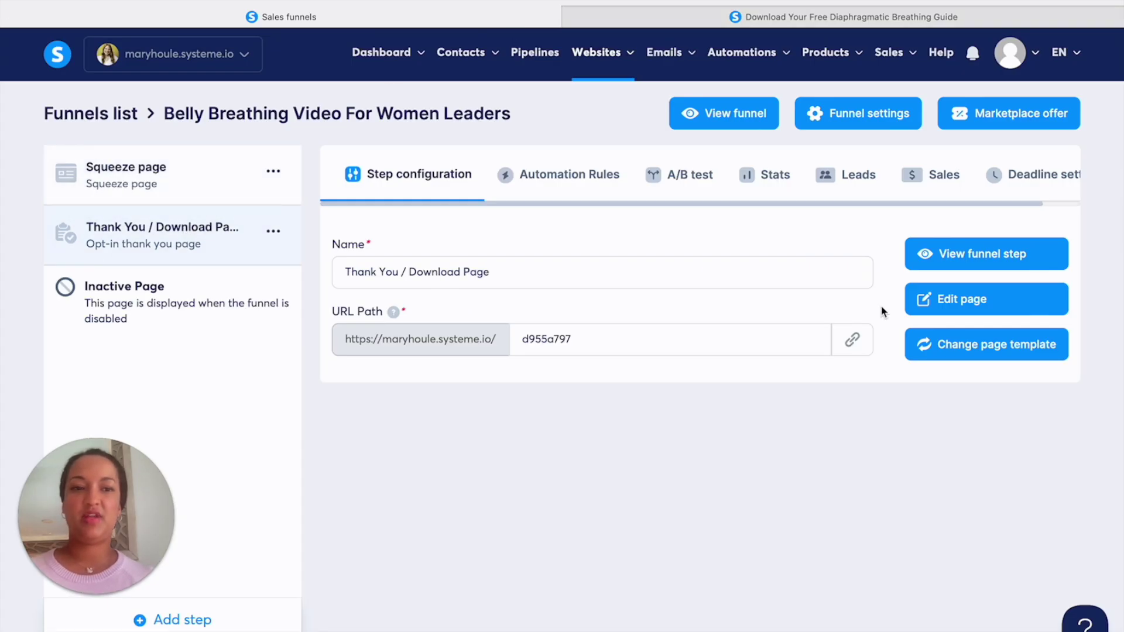
click(856, 340)
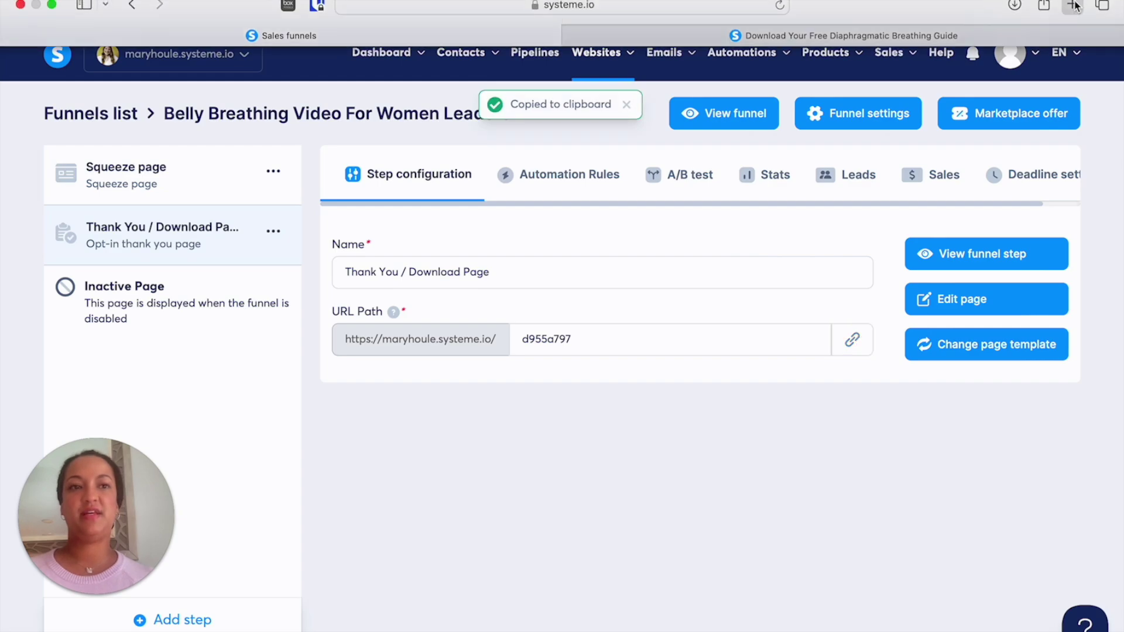
click(1073, 5)
key(super+v)
key(Return)
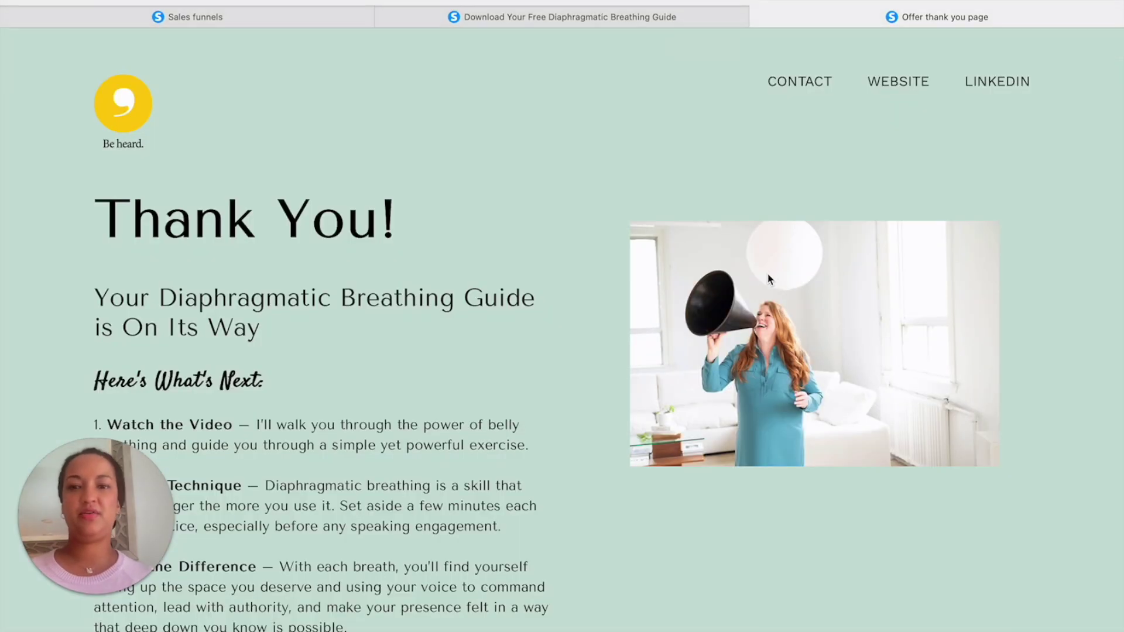
Step: Examine the live thank-you page, including its Here's What's Next instructions and the free discovery call section
scroll(742, 466, down, 2)
scroll(742, 470, down, 3)
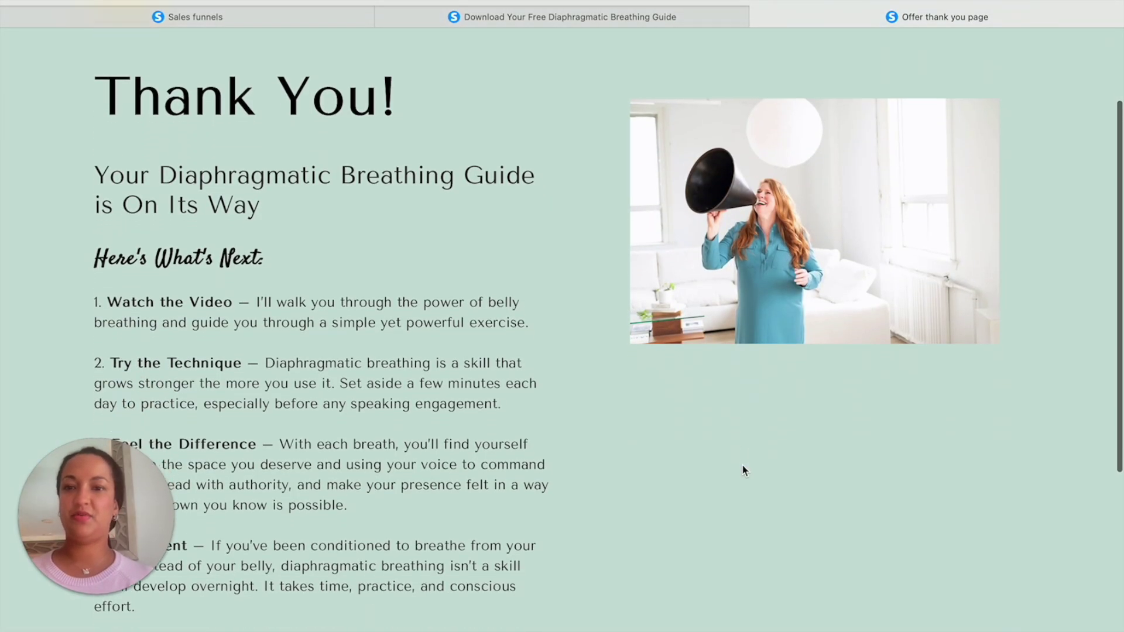
scroll(742, 470, down, 4)
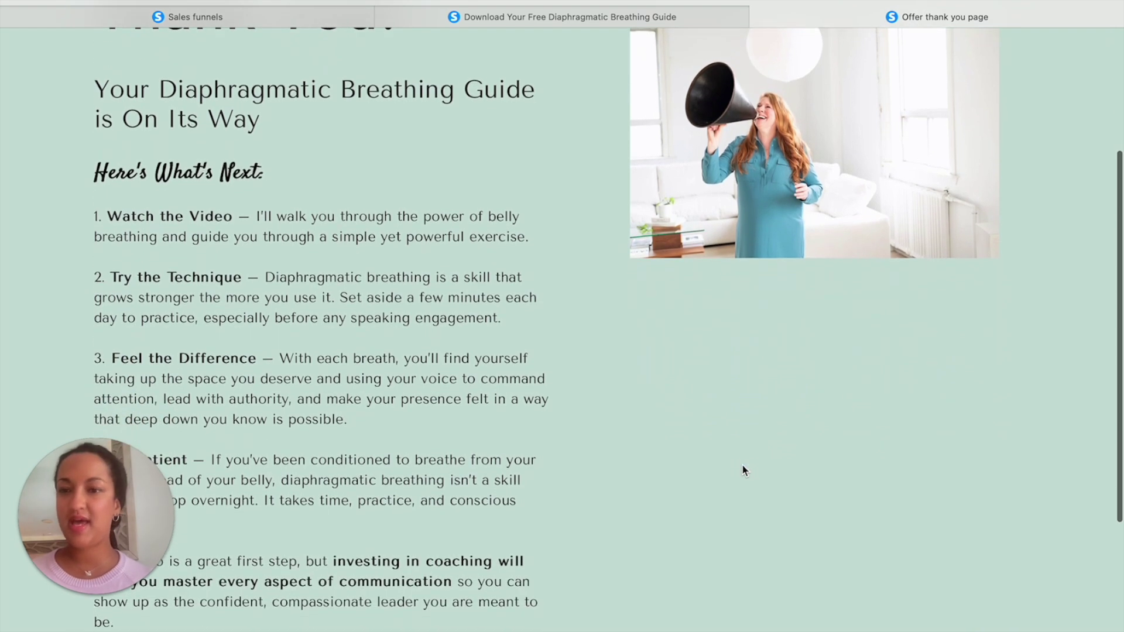
scroll(711, 456, down, 5)
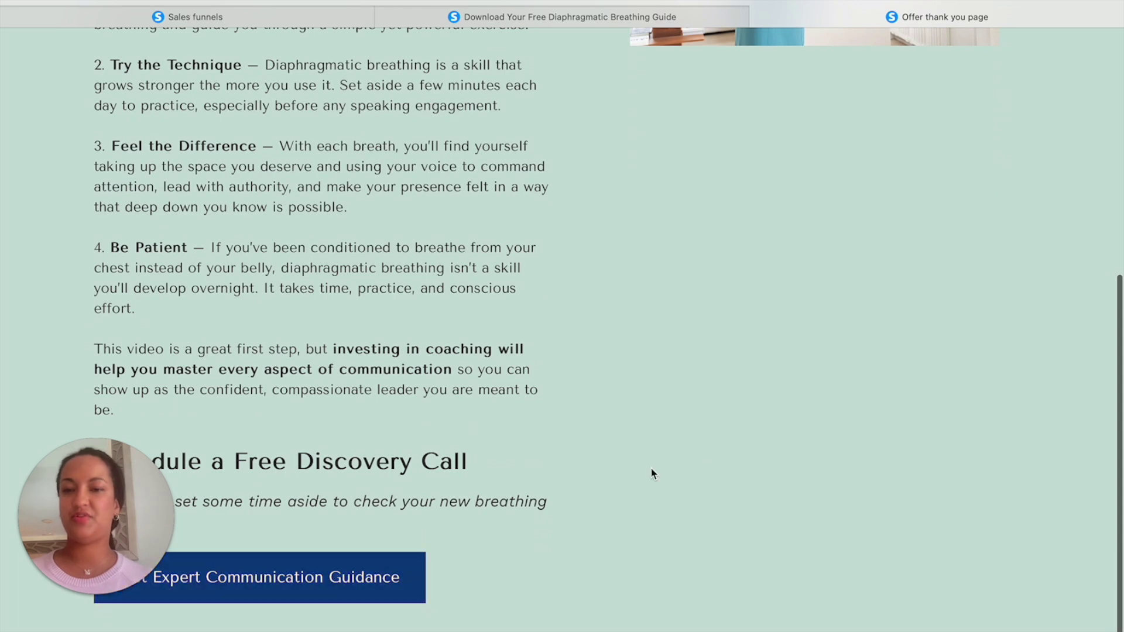
scroll(652, 472, up, 10)
scroll(653, 473, up, 4)
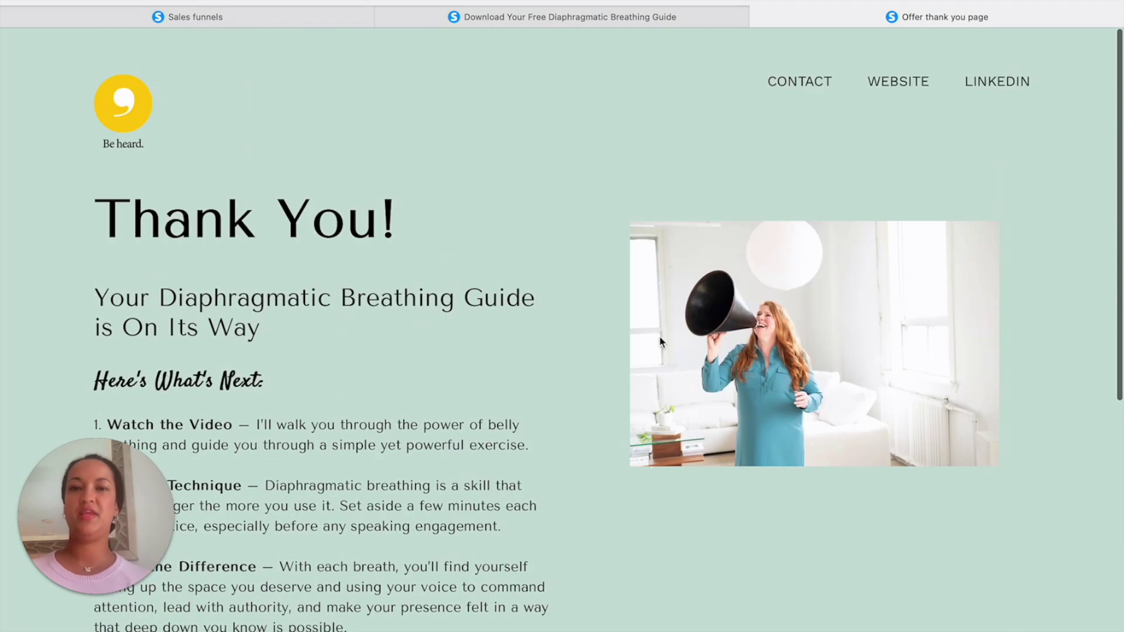
scroll(572, 251, down, 3)
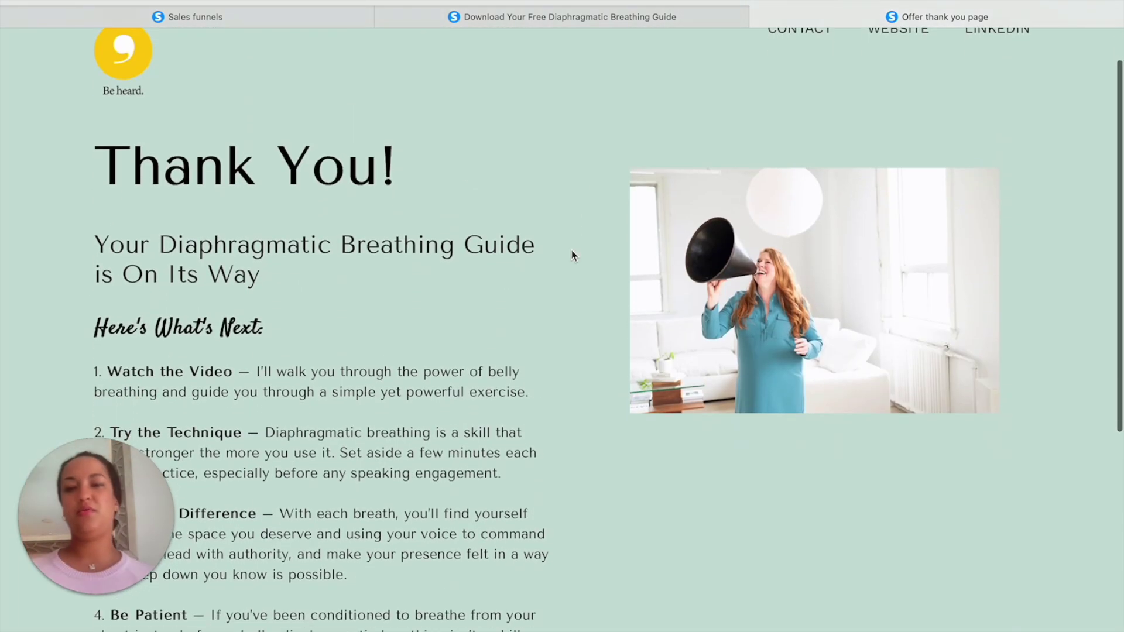
scroll(573, 255, down, 2)
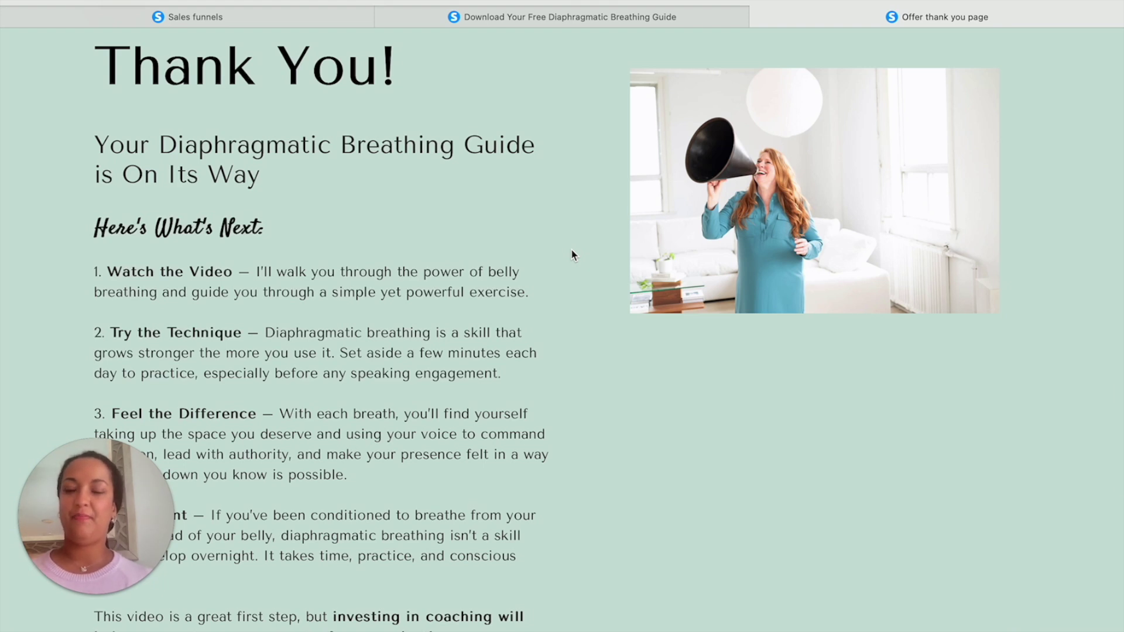
scroll(574, 254, down, 5)
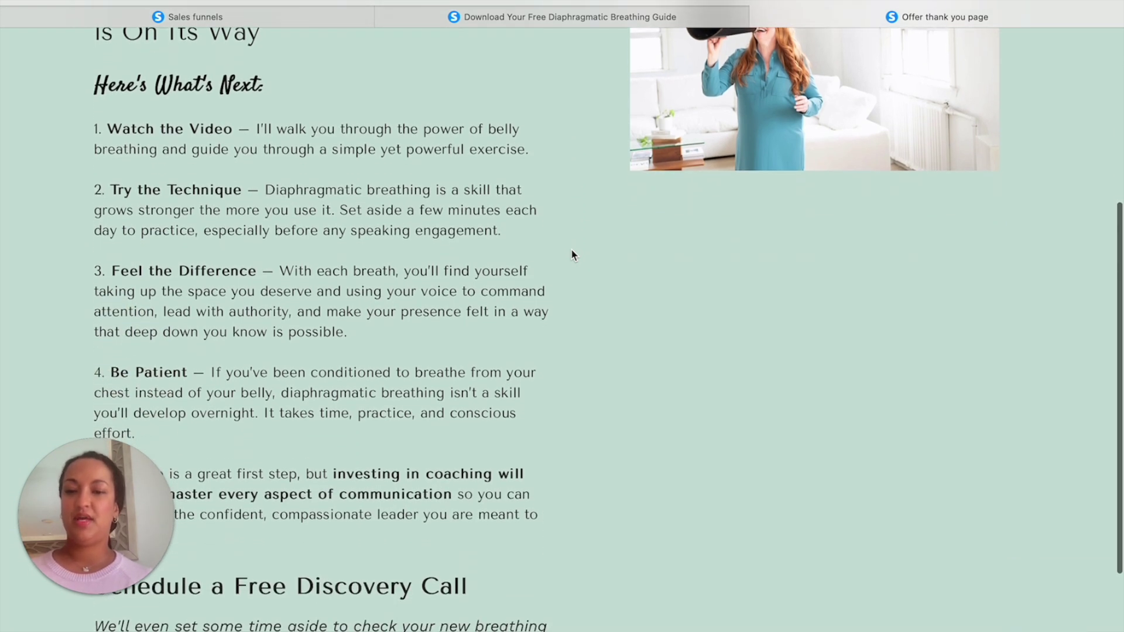
scroll(574, 254, down, 2)
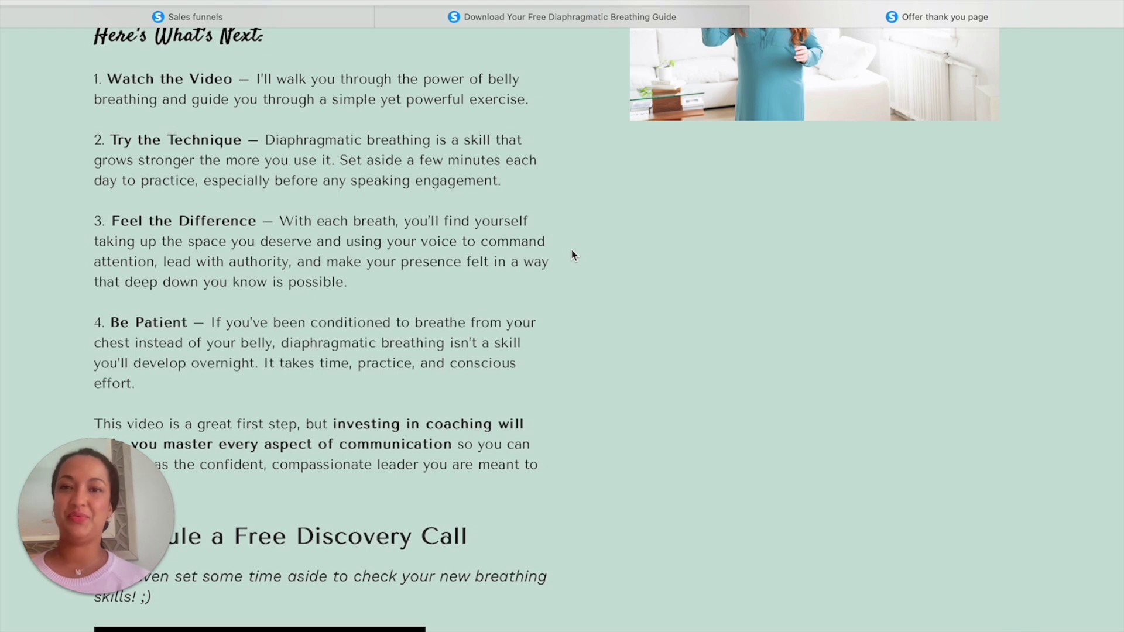
scroll(447, 300, up, 6)
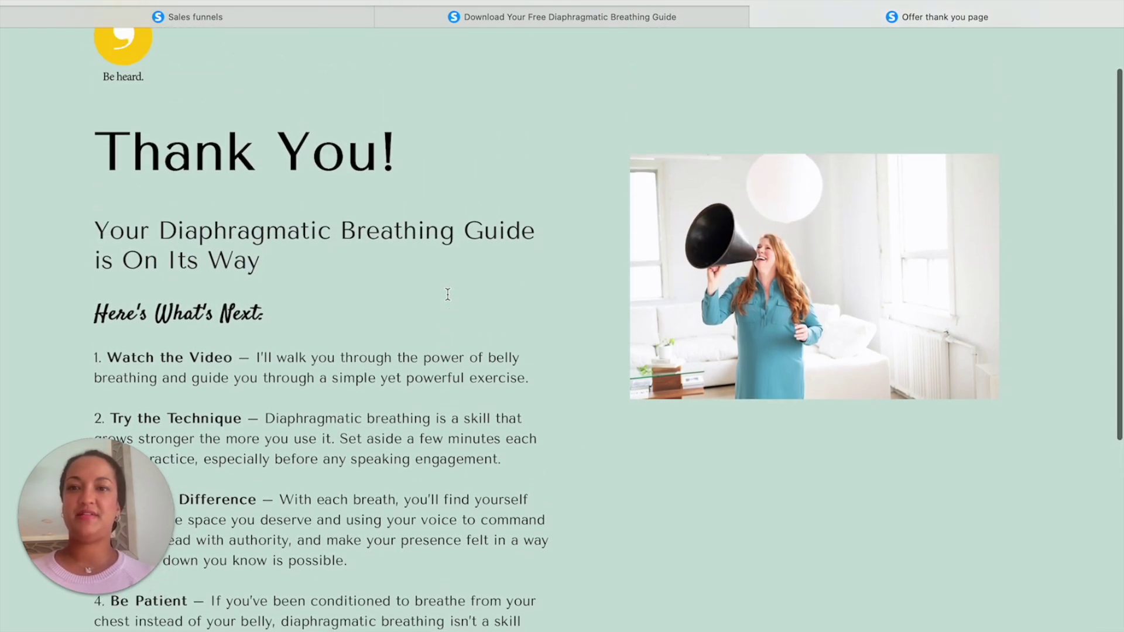